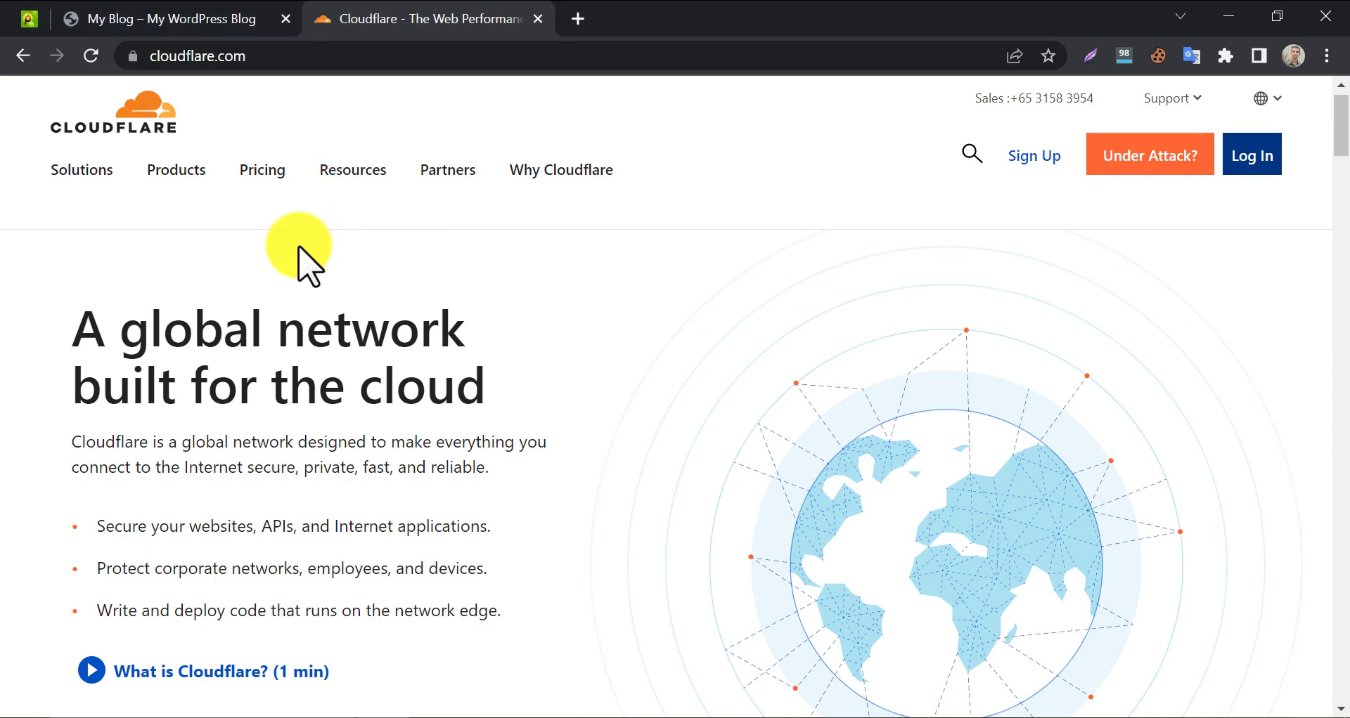
# - Switch to the wpwiki.xyz blog and scroll through its homepage
pyautogui.scroll(-4, 298, 247)
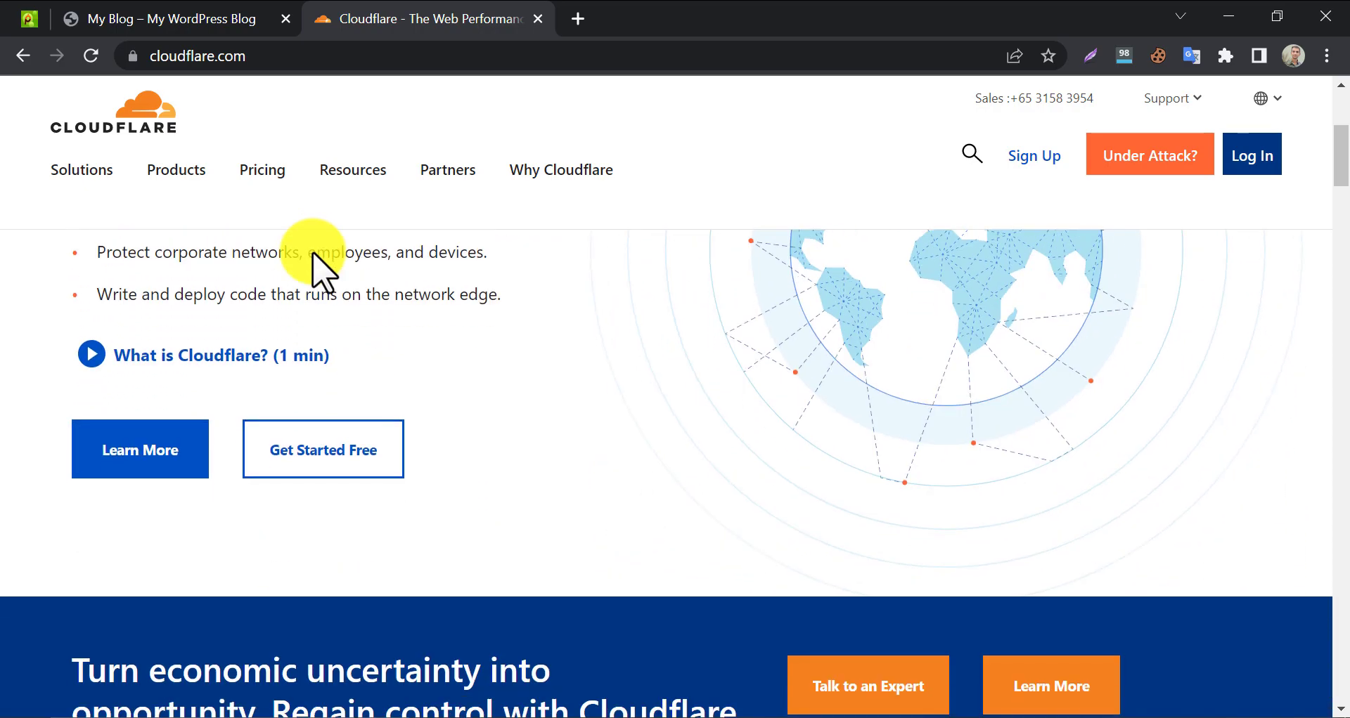
pyautogui.scroll(3, 421, 341)
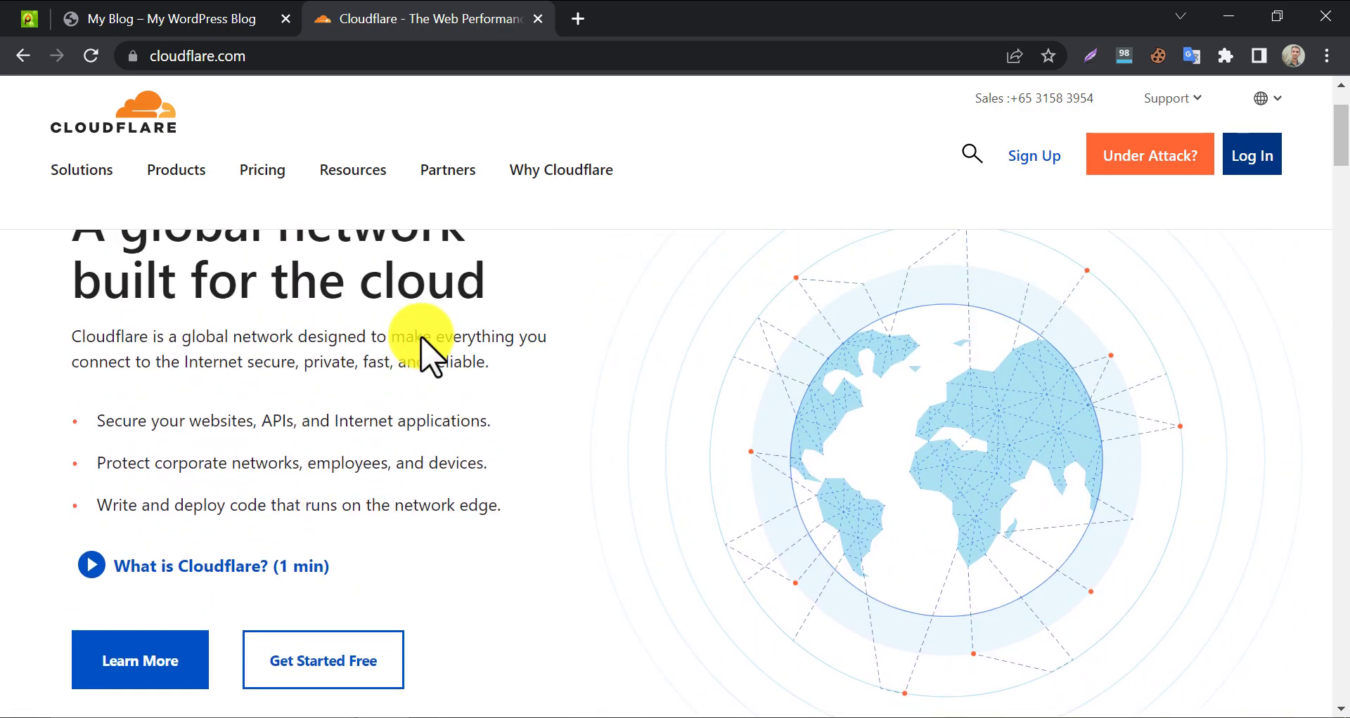
pyautogui.scroll(-7, 415, 355)
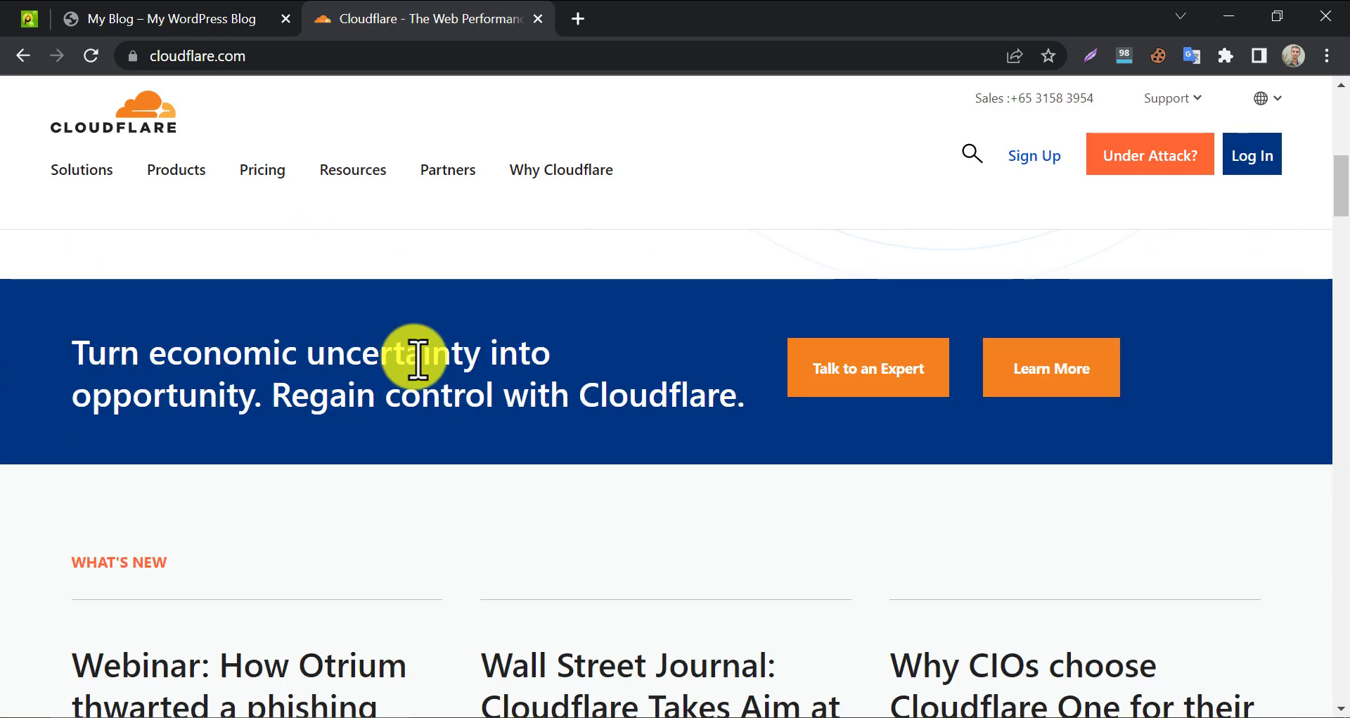
pyautogui.scroll(-5, 415, 355)
pyautogui.scroll(-3, 416, 359)
pyautogui.scroll(-3, 416, 359)
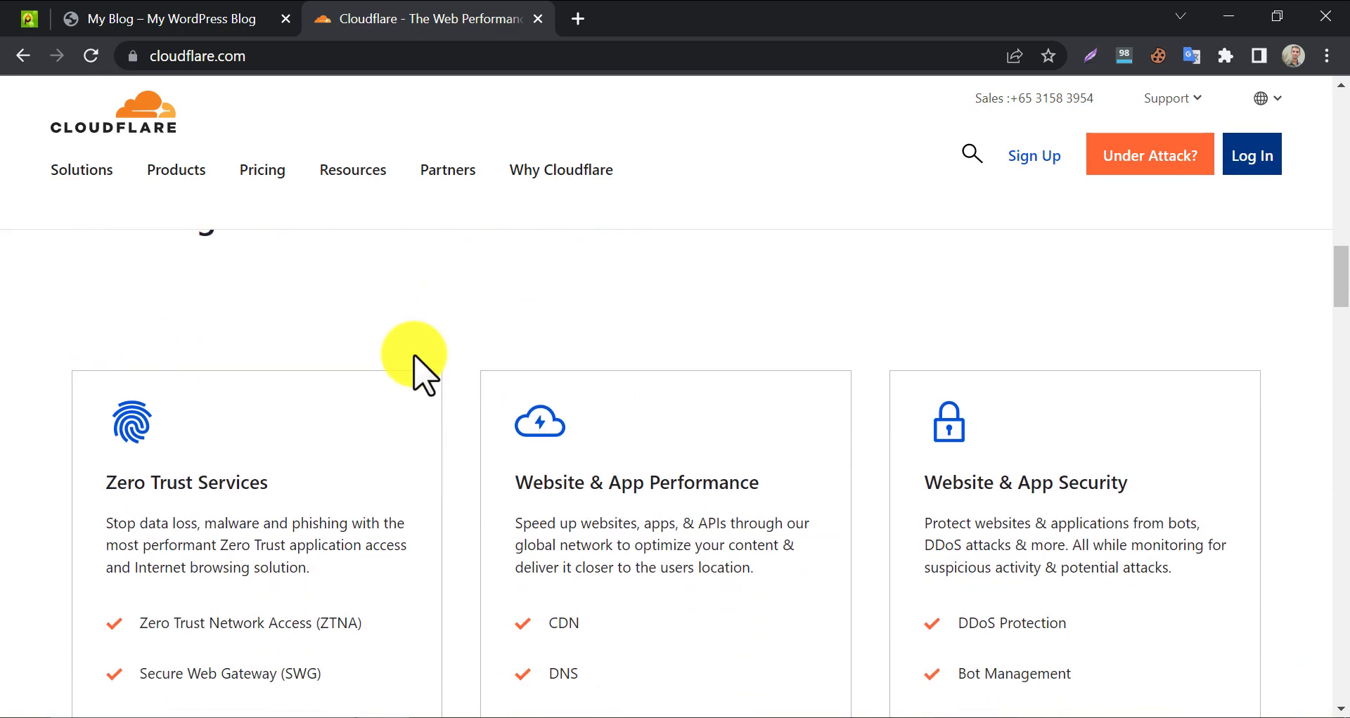
pyautogui.scroll(-3, 421, 352)
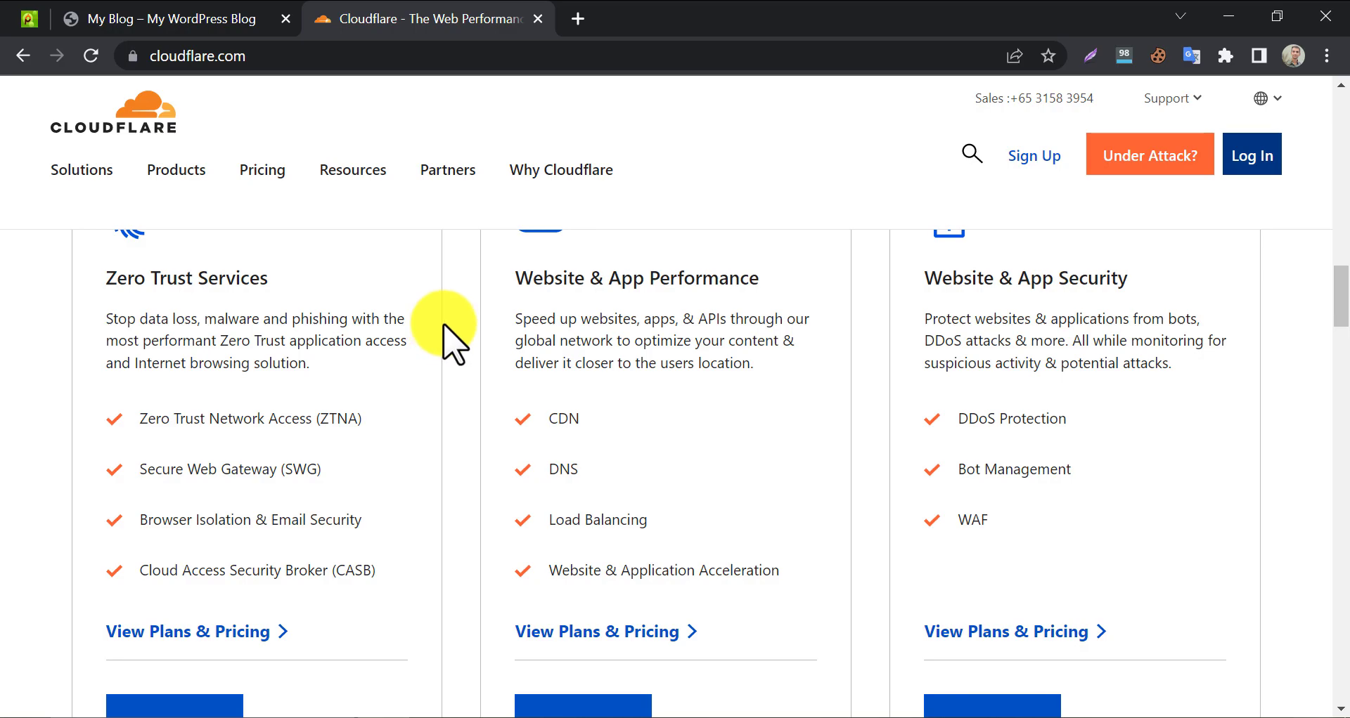
pyautogui.scroll(-9, 444, 331)
pyautogui.scroll(6, 444, 331)
pyautogui.scroll(5, 444, 331)
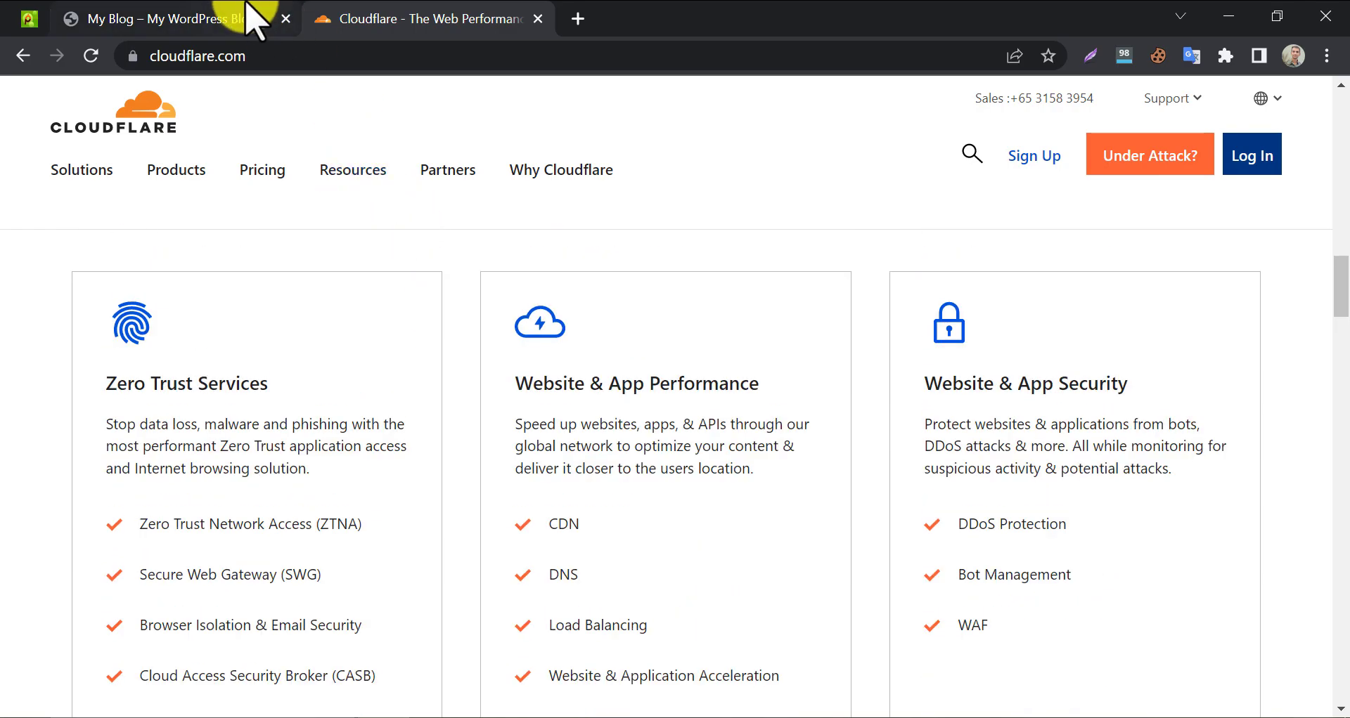
pyautogui.click(256, 18)
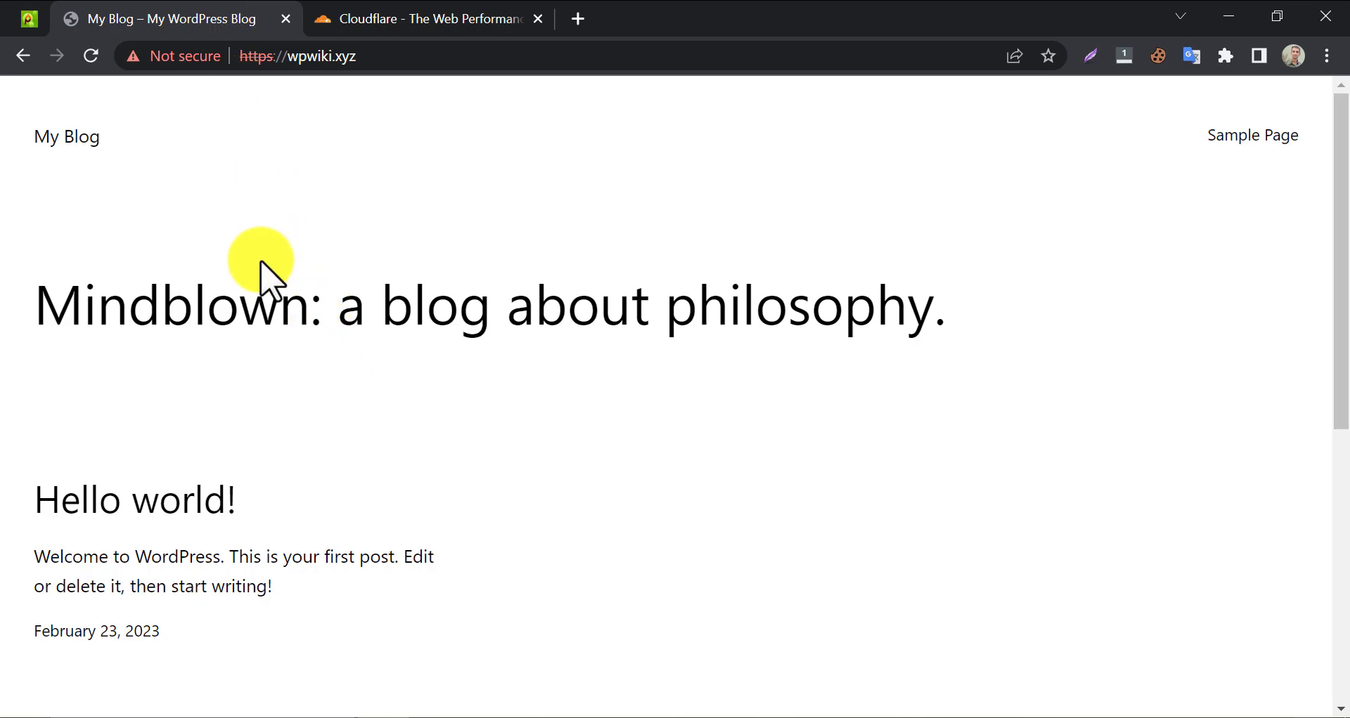
pyautogui.scroll(-5, 274, 275)
pyautogui.scroll(-2, 289, 271)
pyautogui.scroll(5, 260, 281)
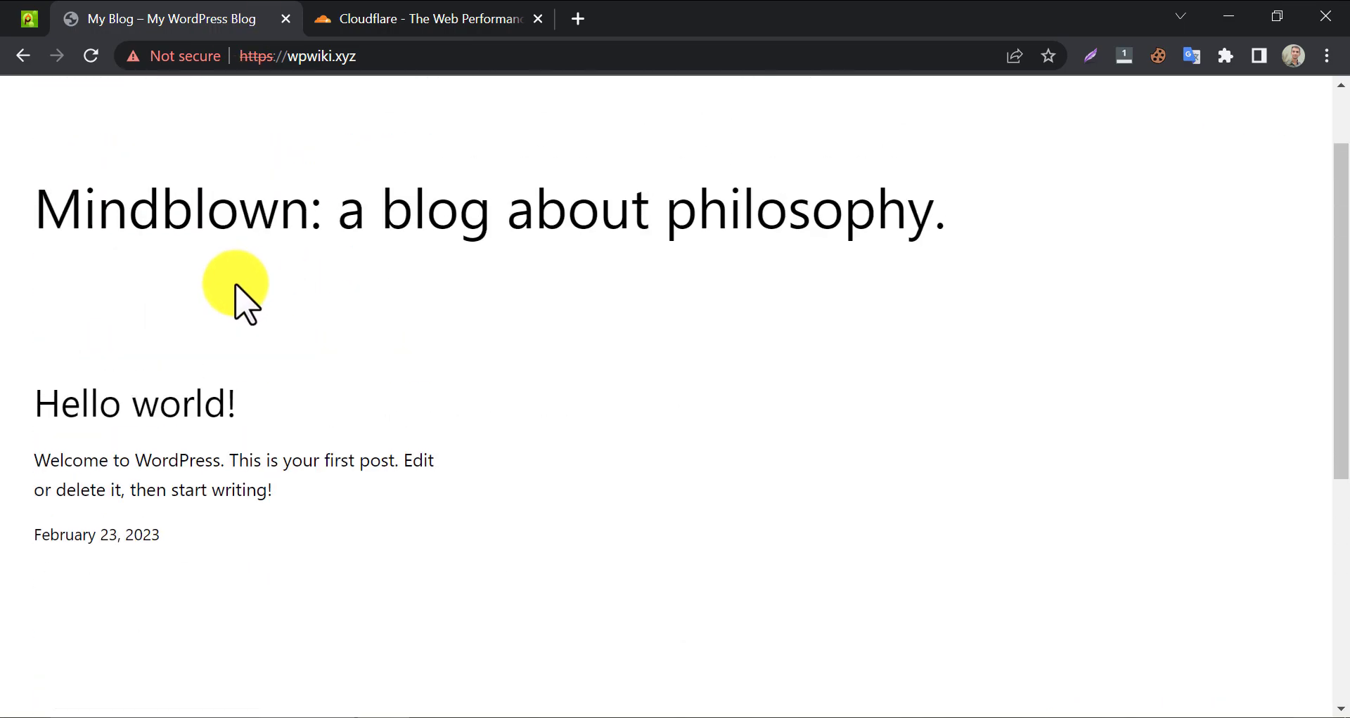
pyautogui.scroll(2, 223, 283)
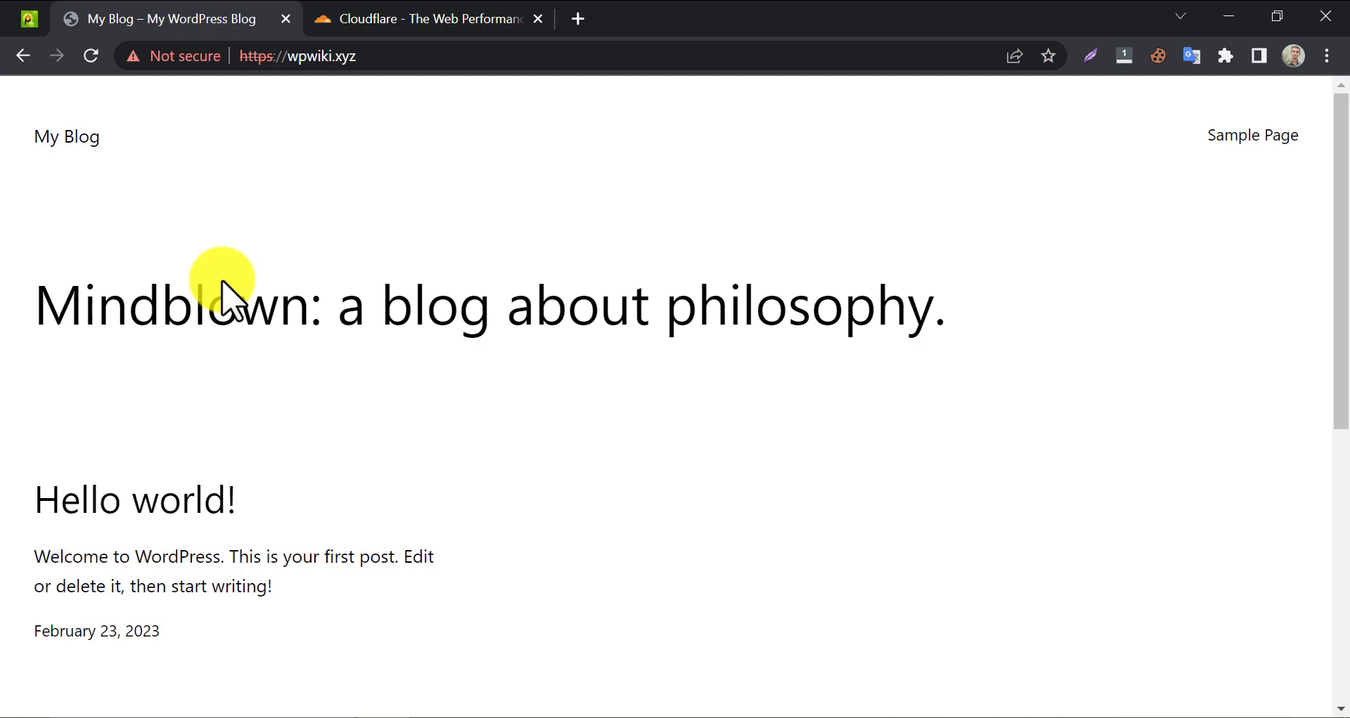
# - Check the blog's site information, which reports the connection as not secure
pyautogui.click(174, 61)
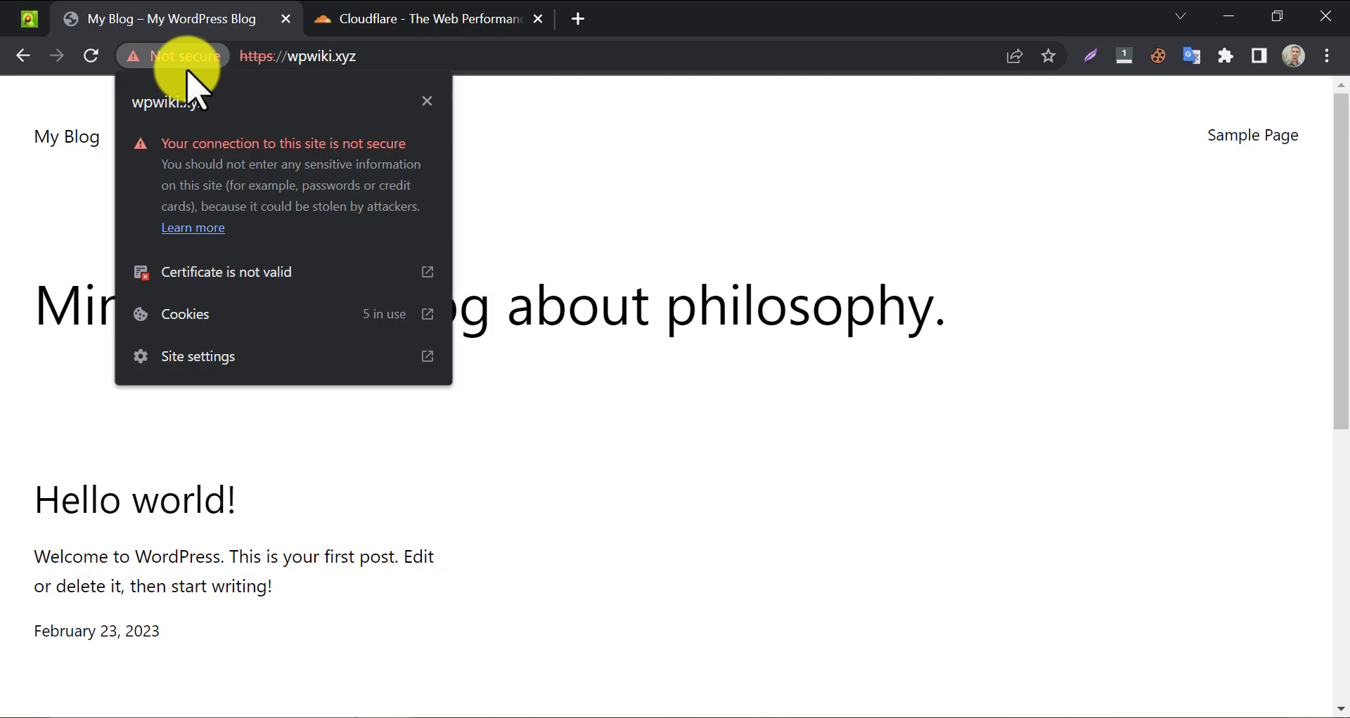
pyautogui.click(183, 65)
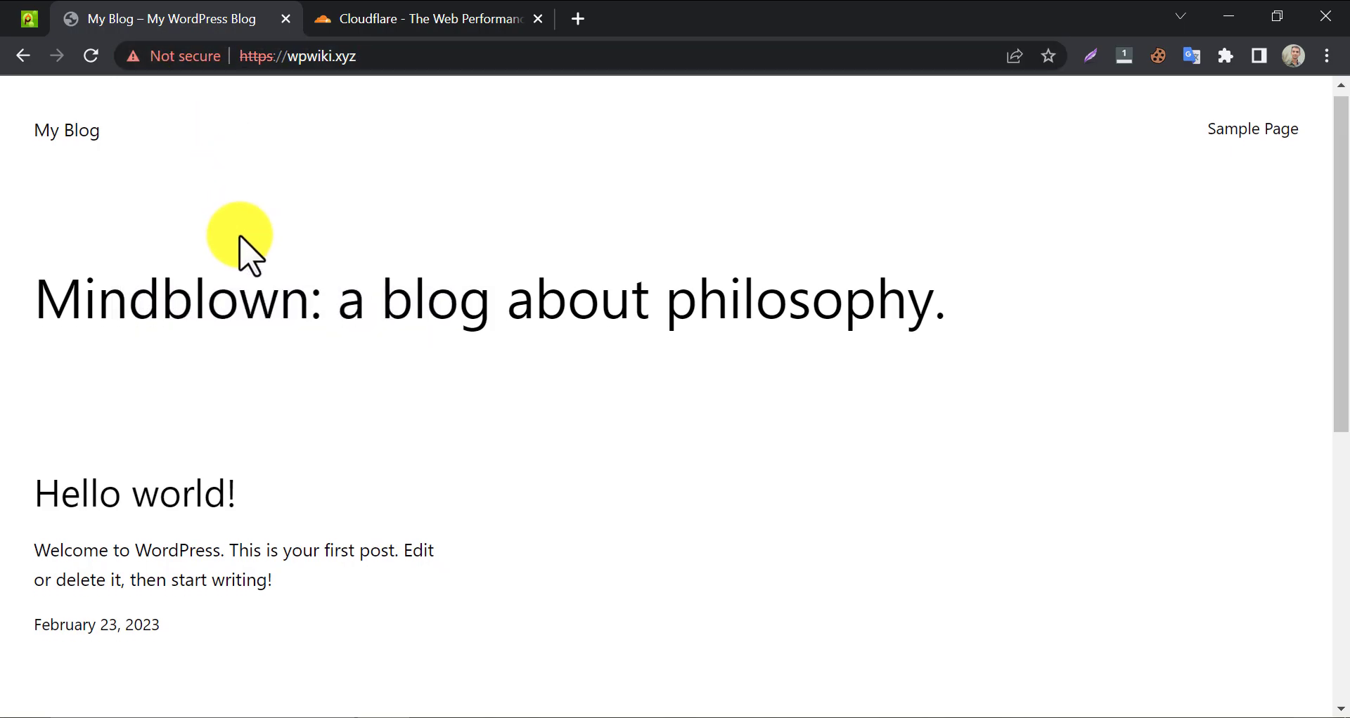
pyautogui.scroll(-5, 240, 239)
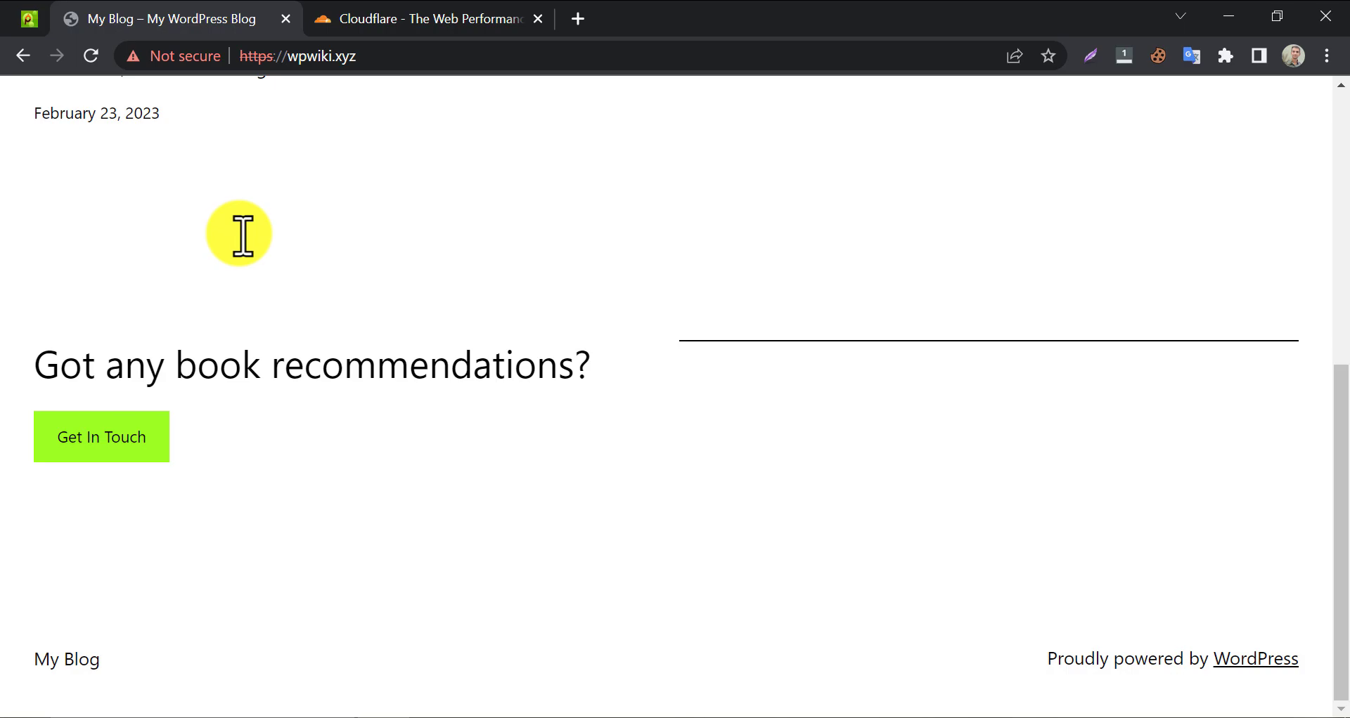
pyautogui.scroll(6, 241, 236)
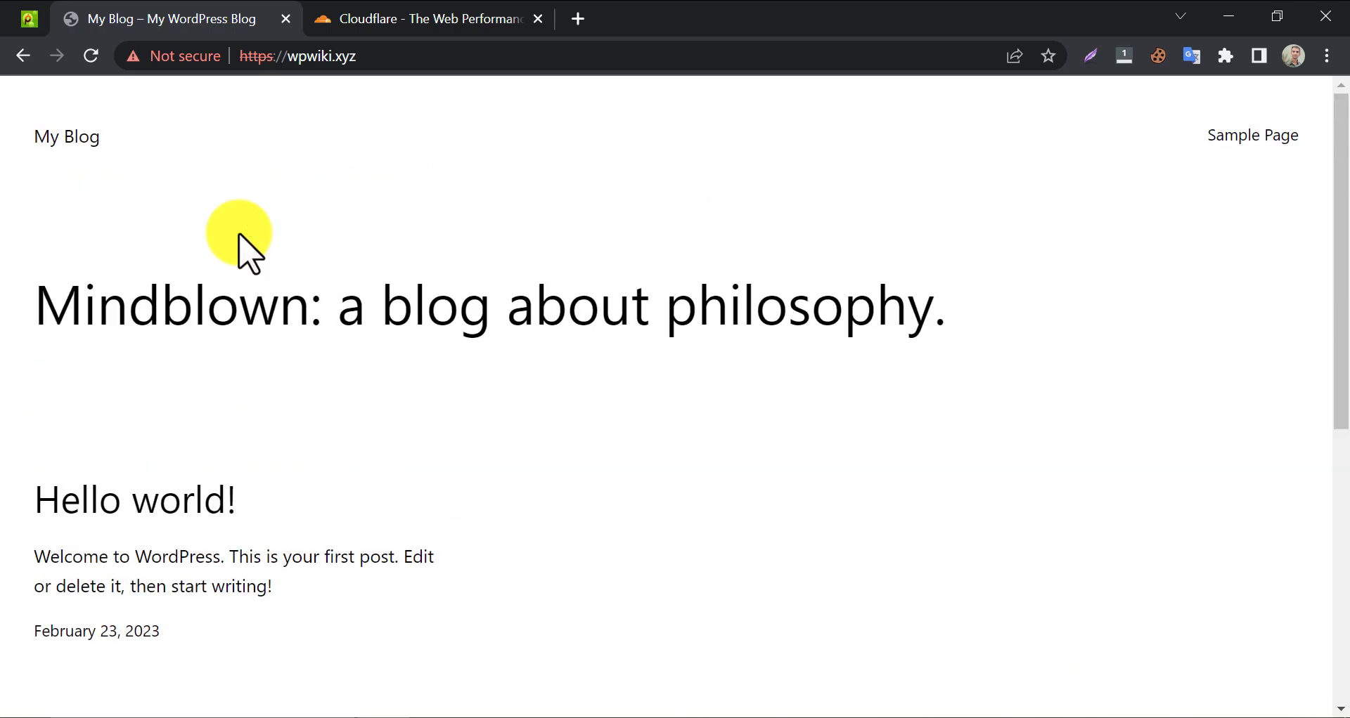
# - Go to the Cloudflare website and open its sign-up form
pyautogui.click(341, 25)
pyautogui.scroll(6, 879, 316)
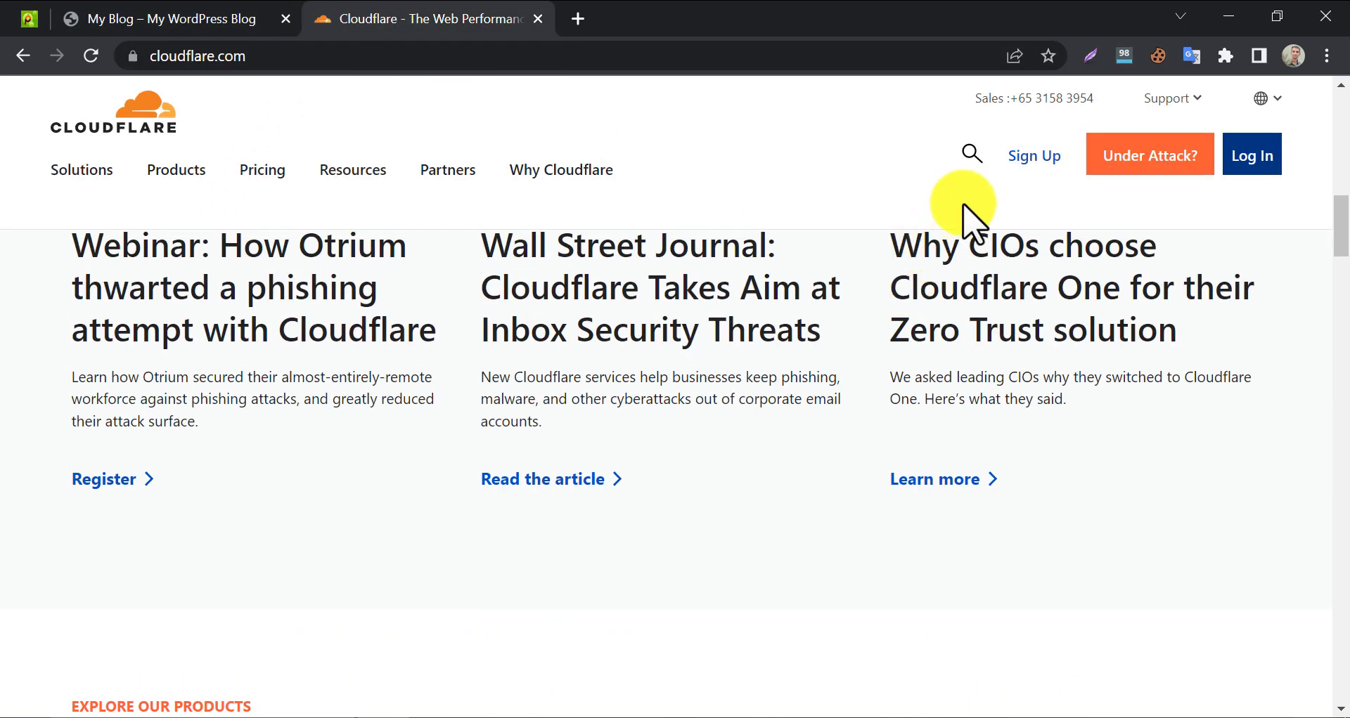
pyautogui.click(1020, 176)
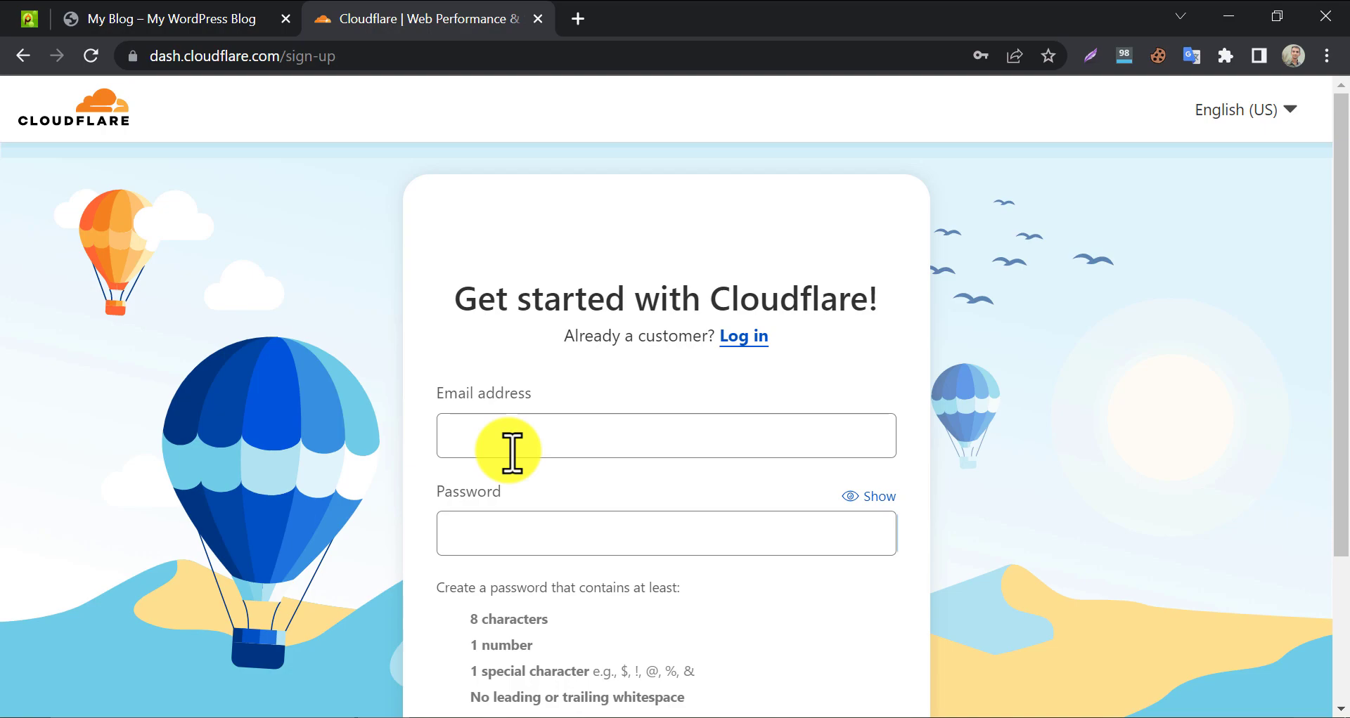
# - Enter the account e-mail address and password, then submit the sign-up
pyautogui.click(511, 453)
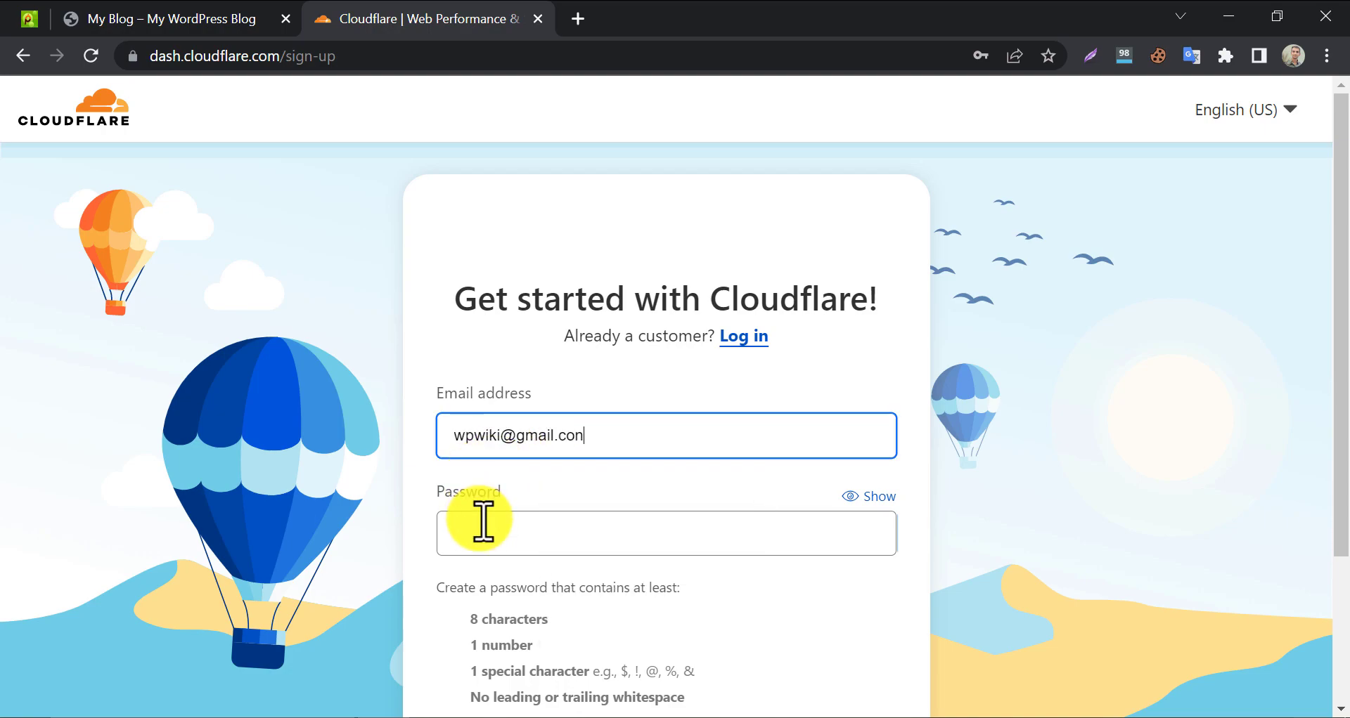
pyautogui.click(484, 522)
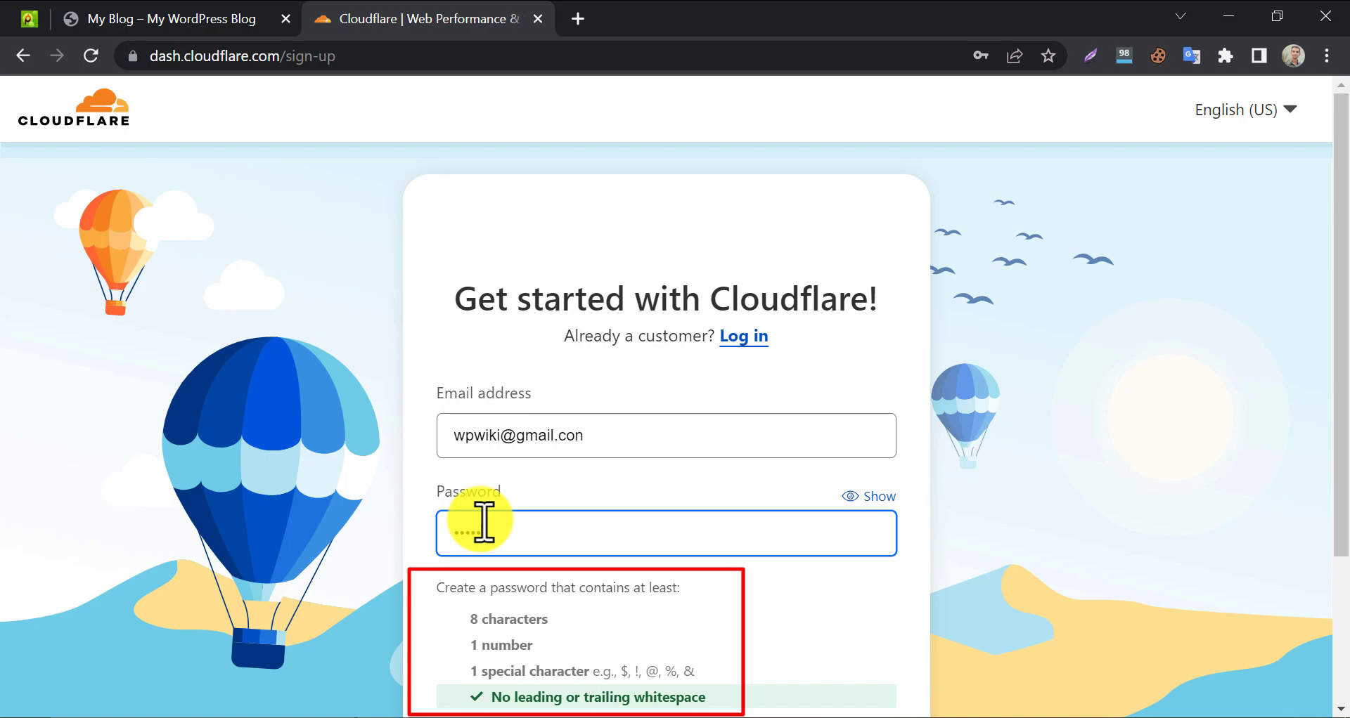
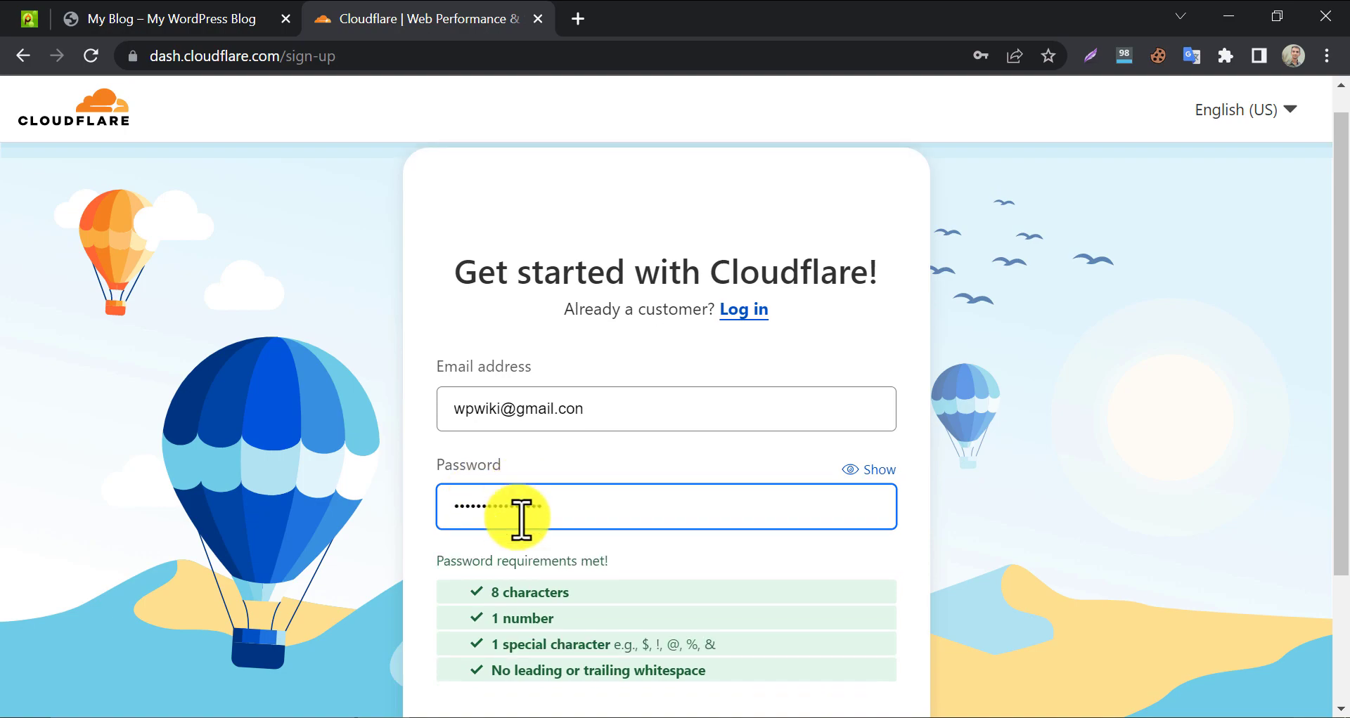
pyautogui.scroll(-2, 524, 520)
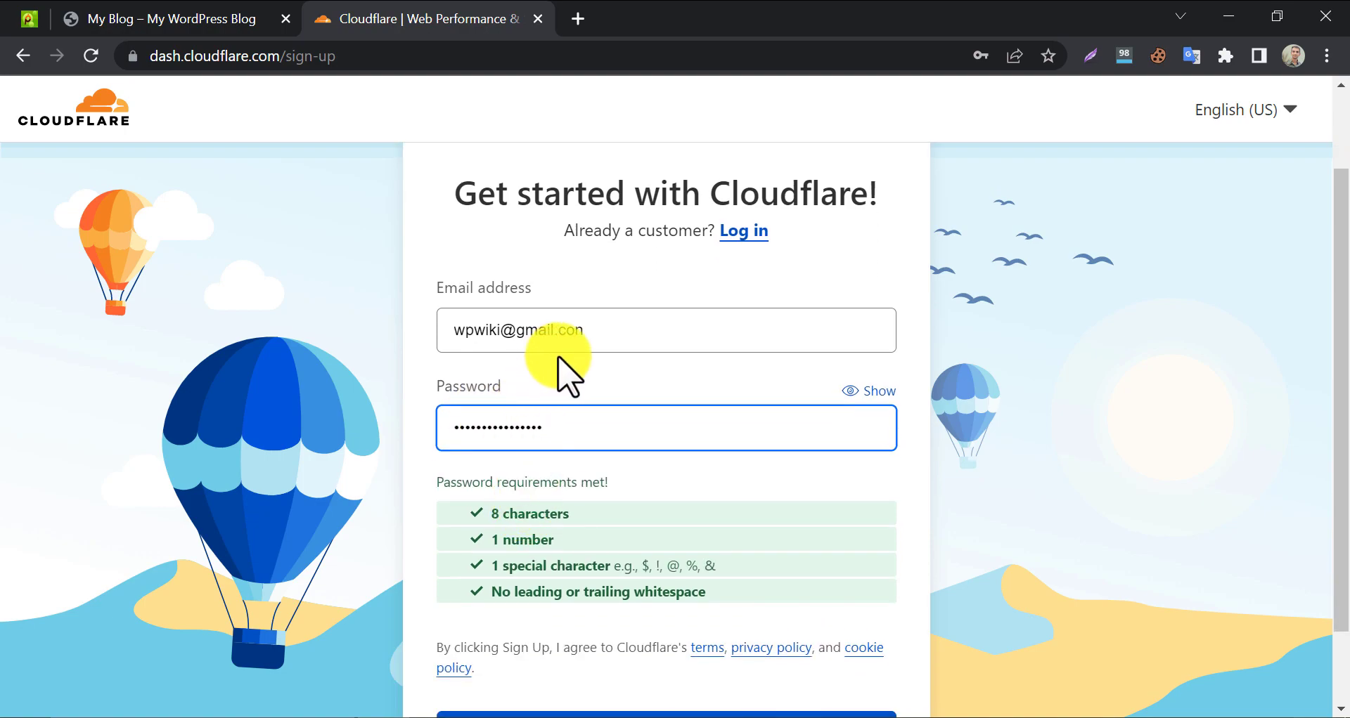
pyautogui.scroll(-1, 565, 359)
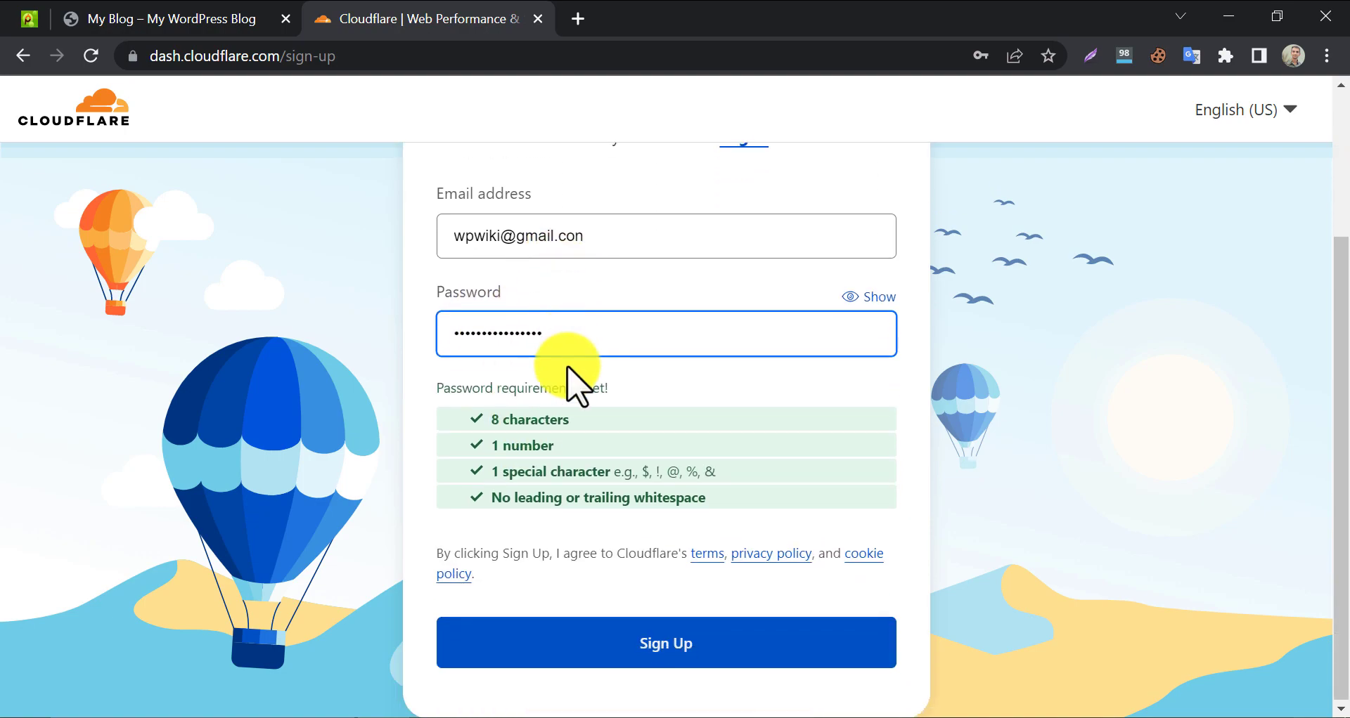
pyautogui.click(636, 644)
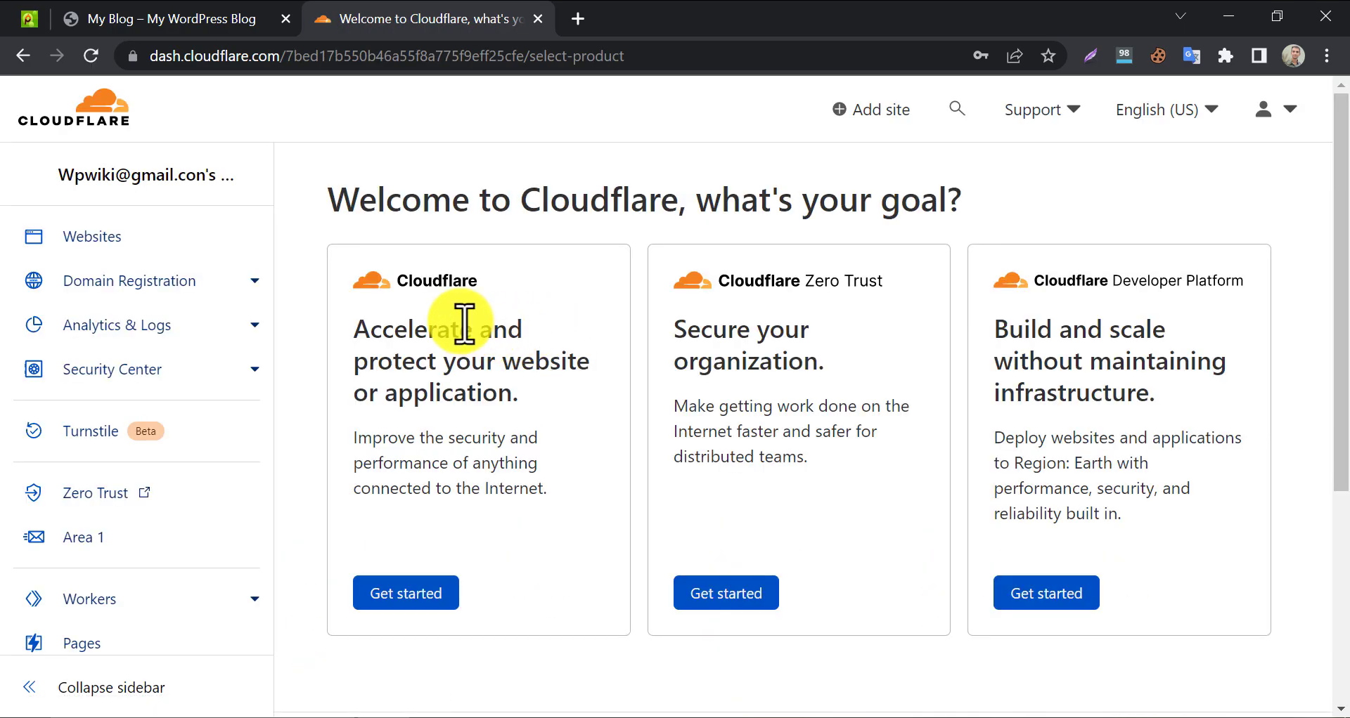
# - Start adding a site in Cloudflare and copy the blog's web address
pyautogui.click(144, 243)
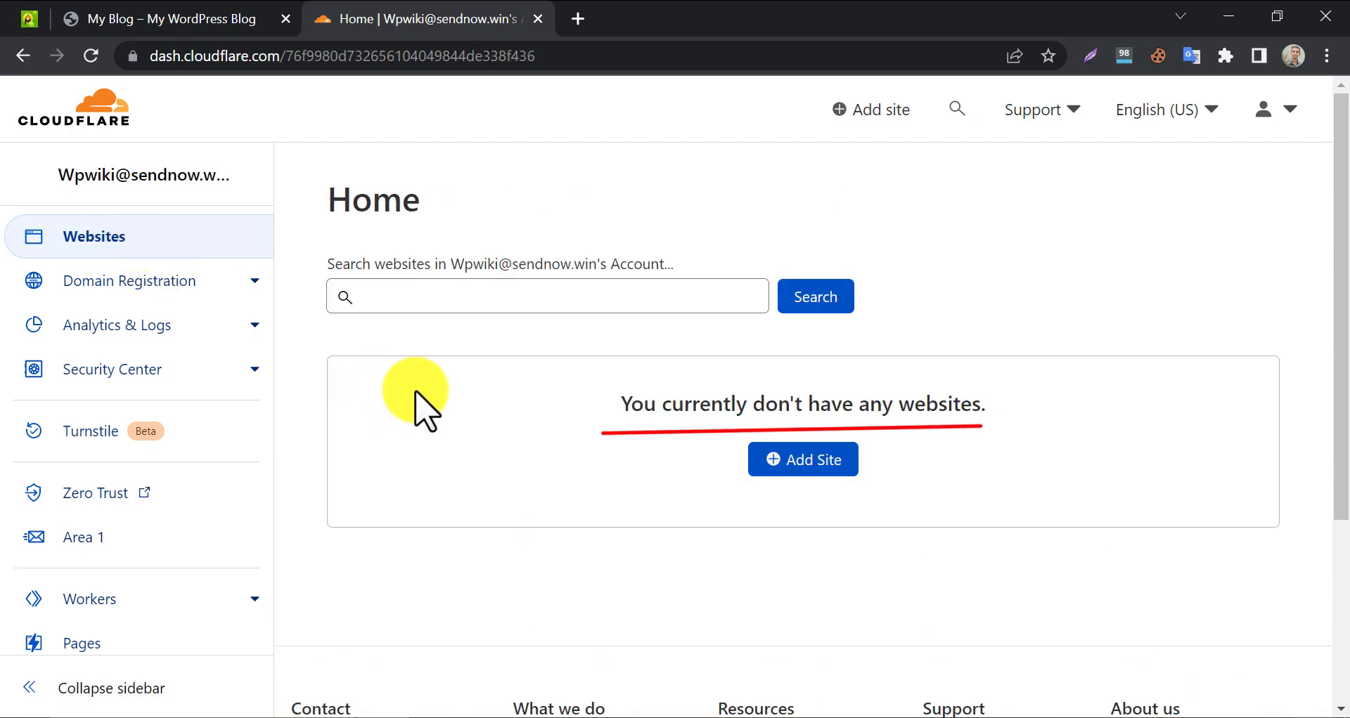
pyautogui.click(802, 462)
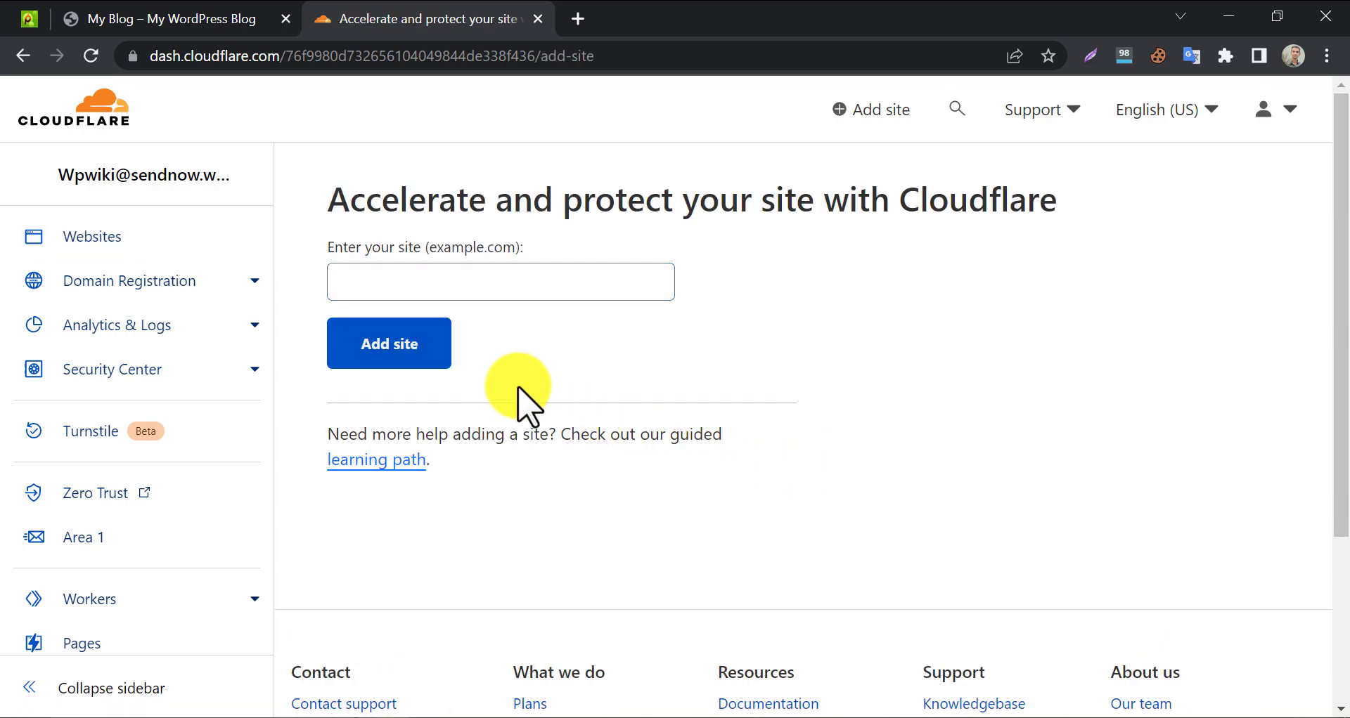
pyautogui.click(214, 19)
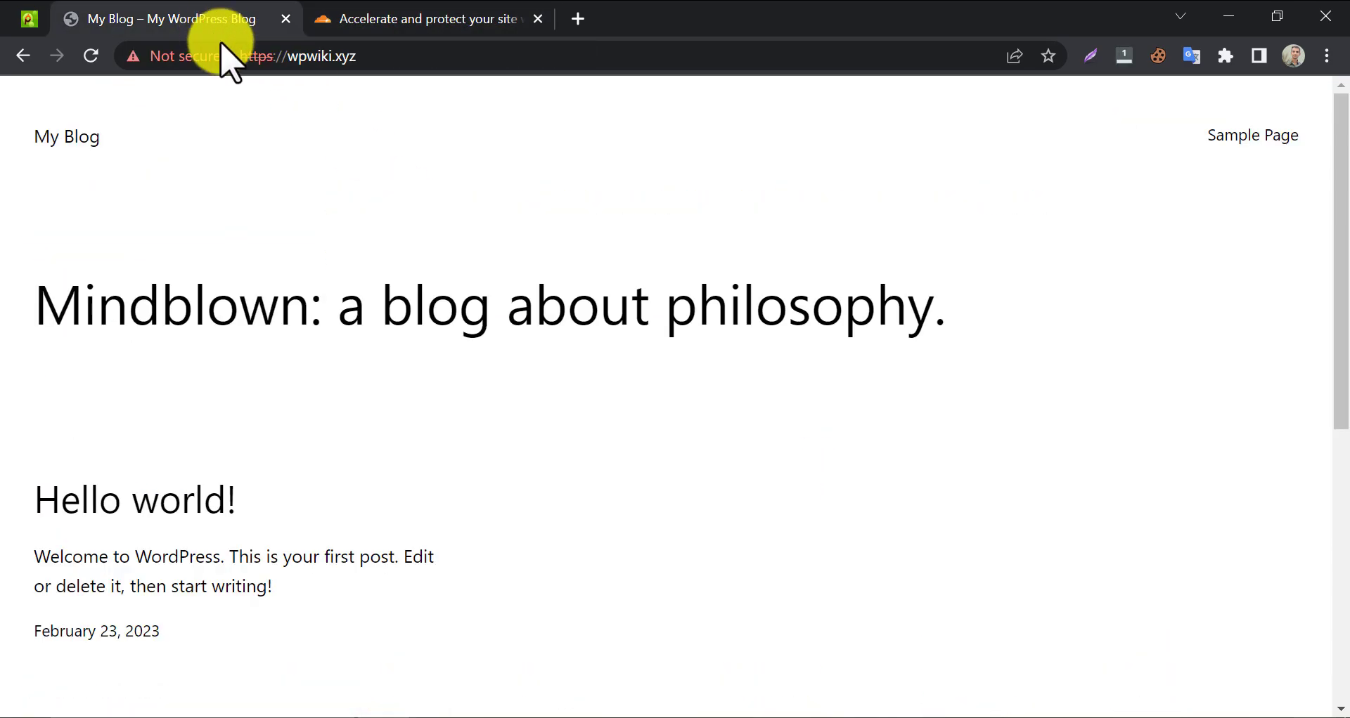
pyautogui.click(337, 56)
pyautogui.rightClick(320, 56)
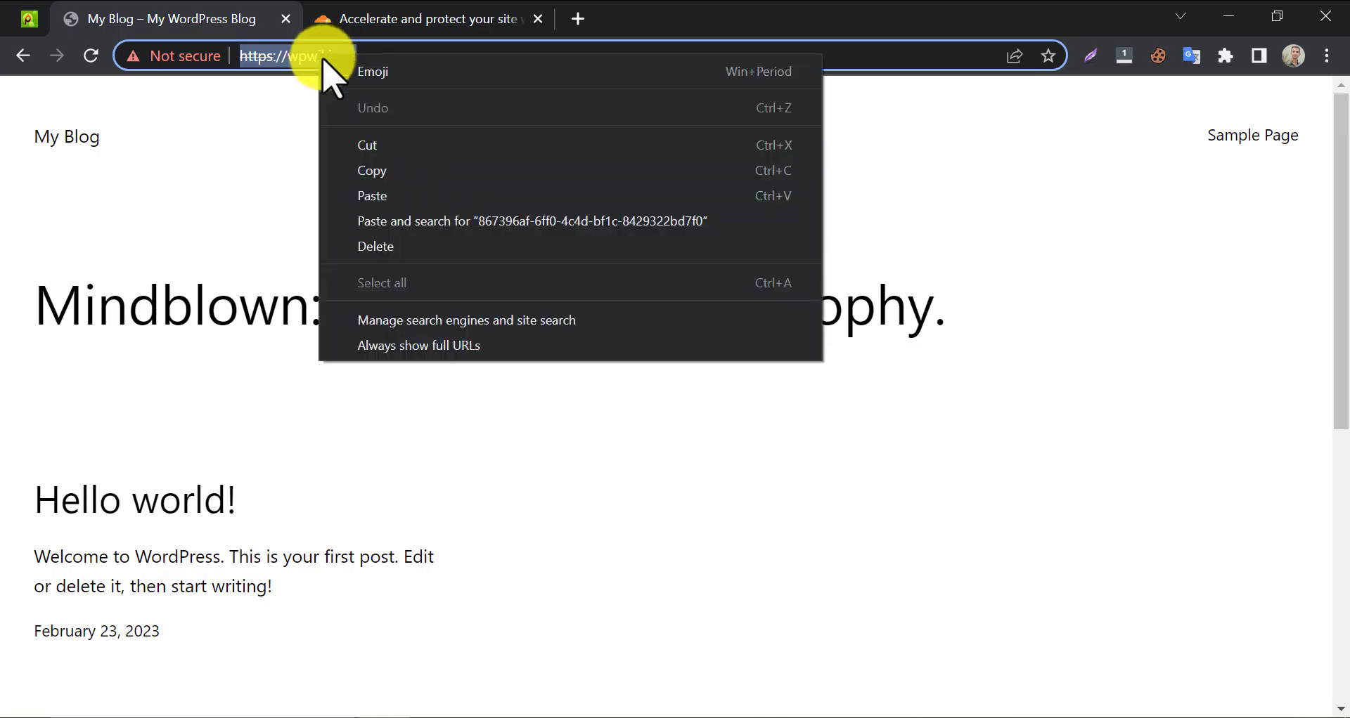
pyautogui.click(380, 171)
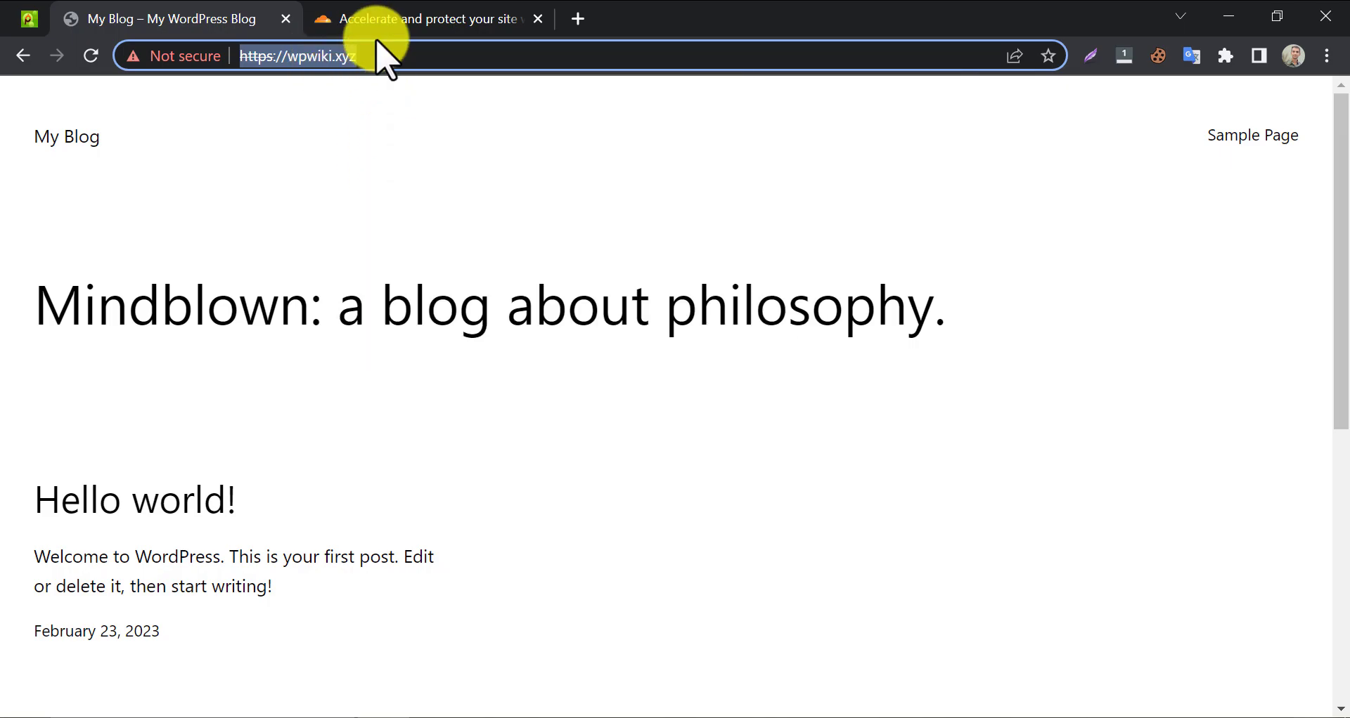
# - Paste the address, trim it to wpwiki.xyz, and submit the site
pyautogui.click(394, 19)
pyautogui.click(433, 295)
pyautogui.rightClick(432, 295)
pyautogui.click(541, 546)
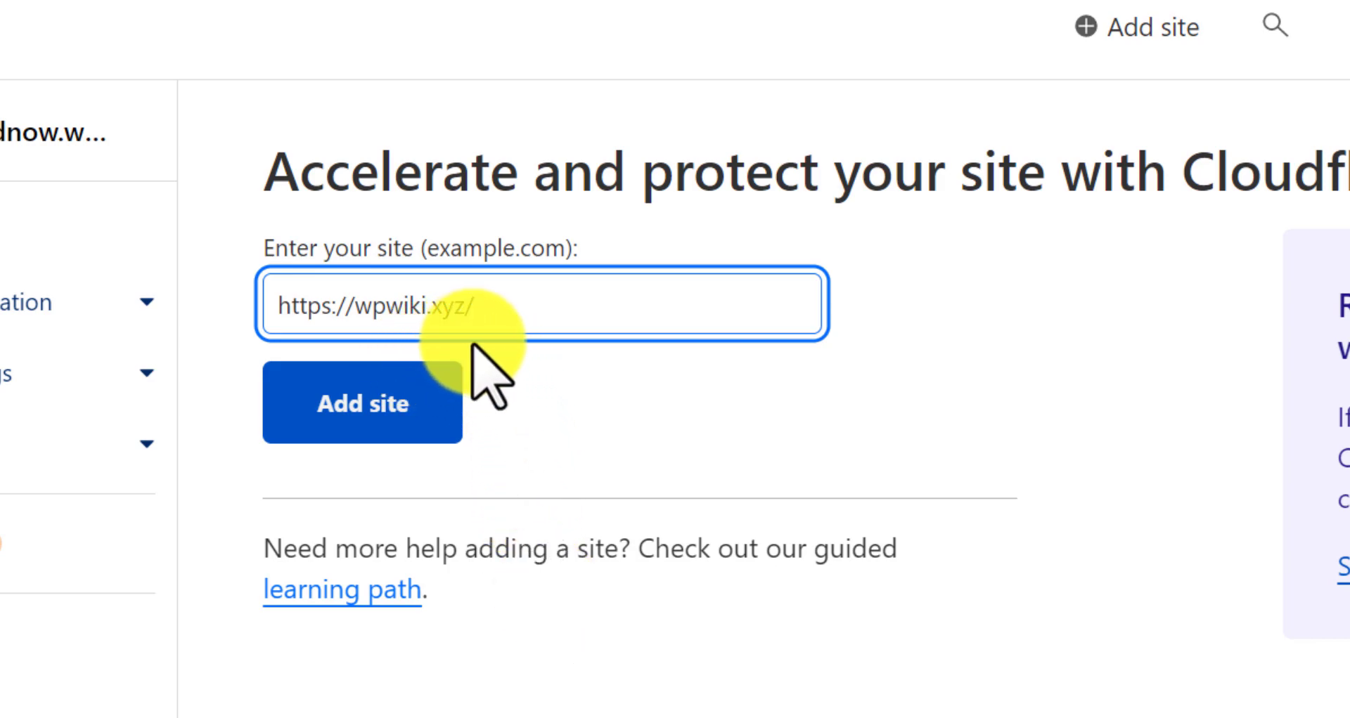
pyautogui.press('BackSpace')
pyautogui.moveTo(355, 307); pyautogui.dragTo(211, 337)
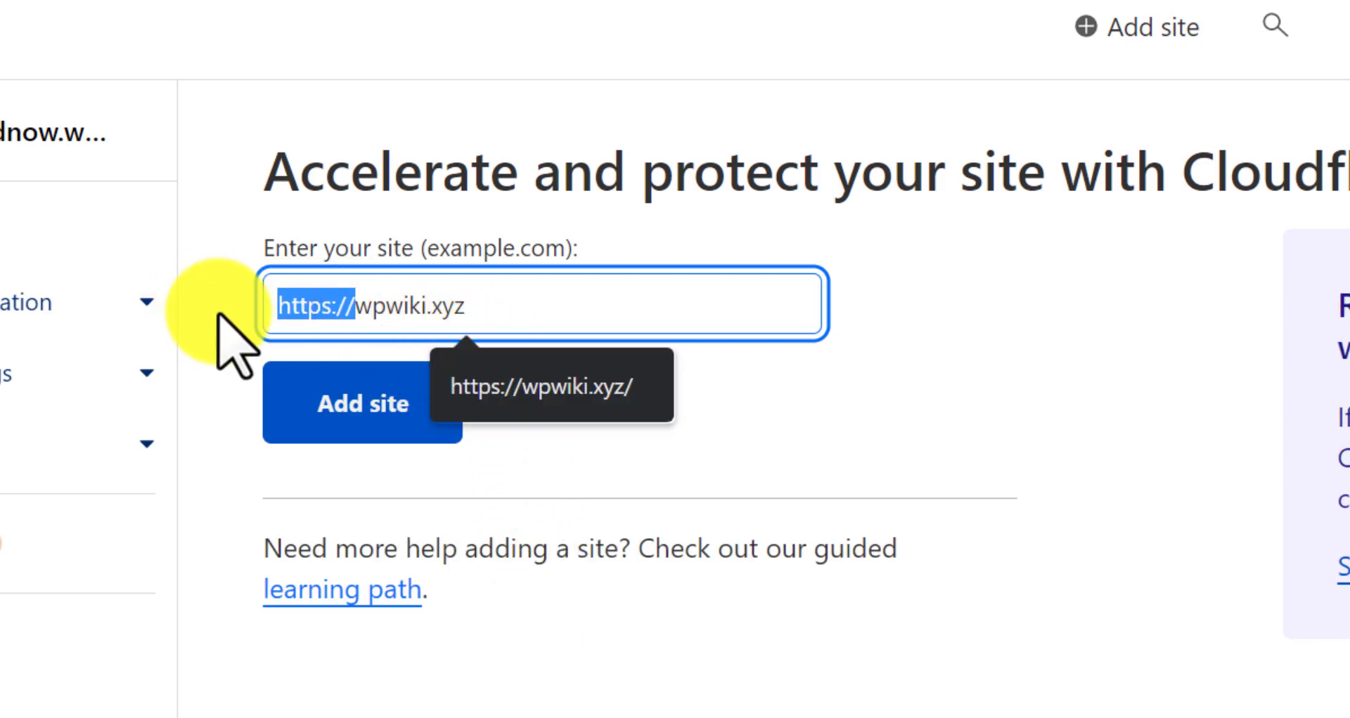
pyautogui.press('BackSpace')
pyautogui.click(243, 323)
pyautogui.click(345, 401)
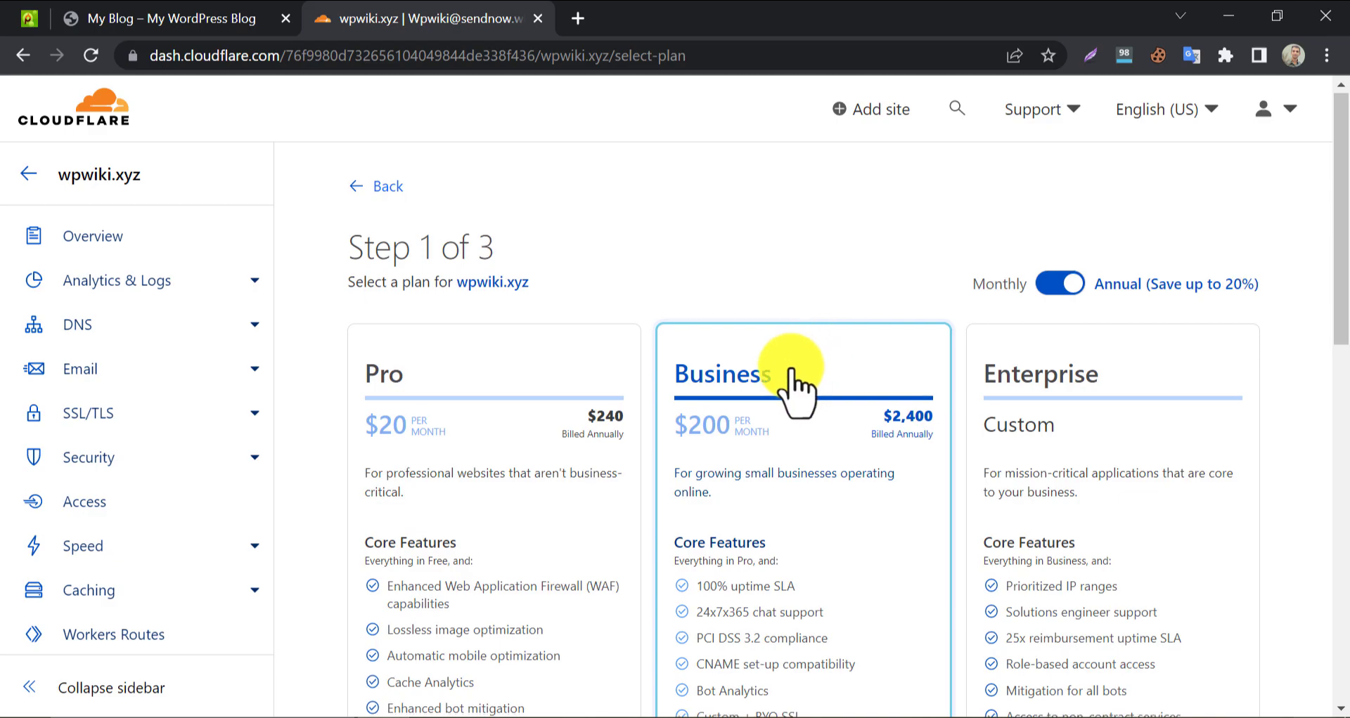
pyautogui.scroll(-5, 816, 372)
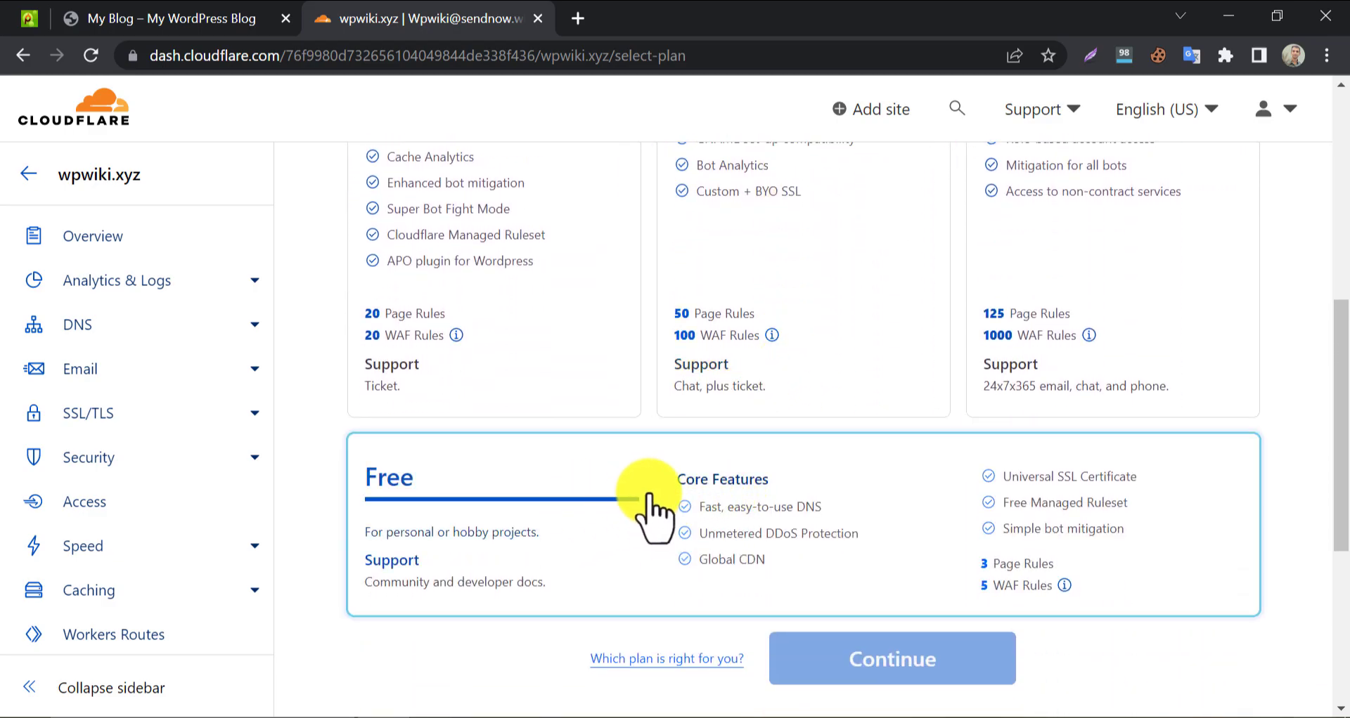
pyautogui.click(754, 578)
pyautogui.click(818, 642)
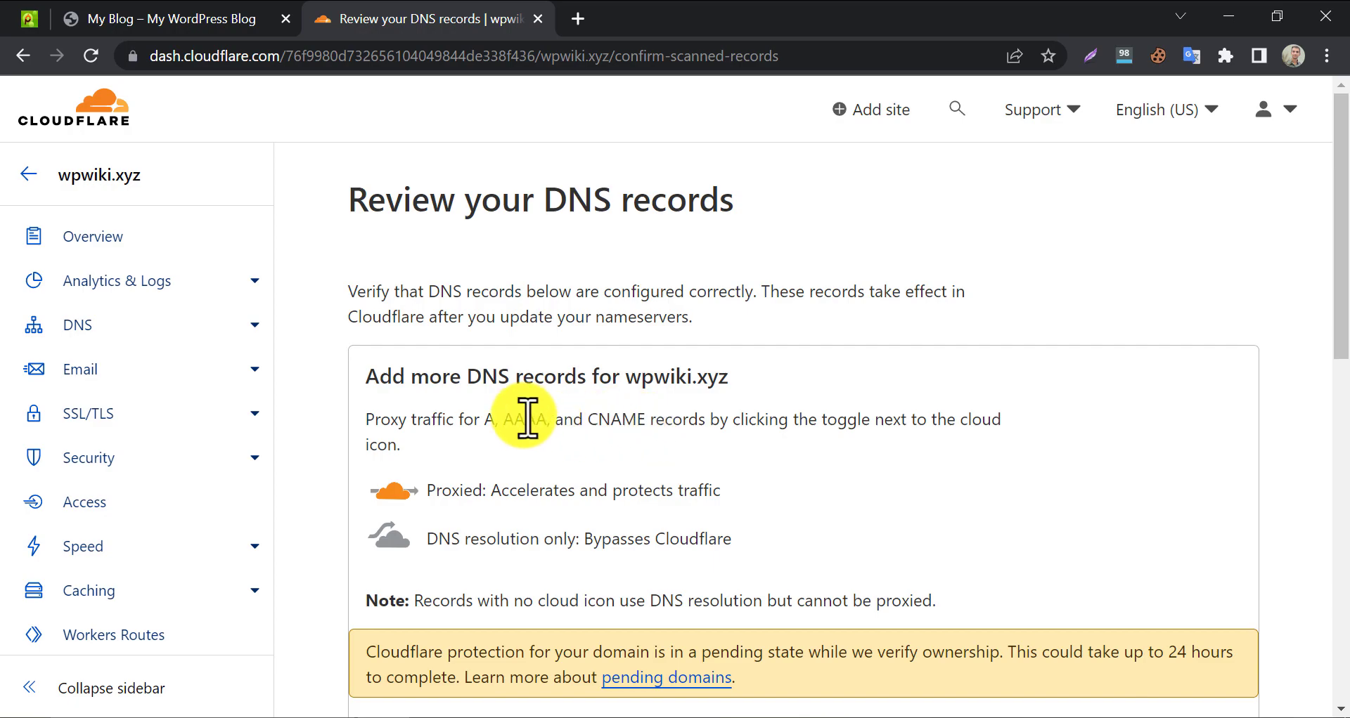
pyautogui.scroll(-2, 355, 415)
pyautogui.scroll(-5, 355, 420)
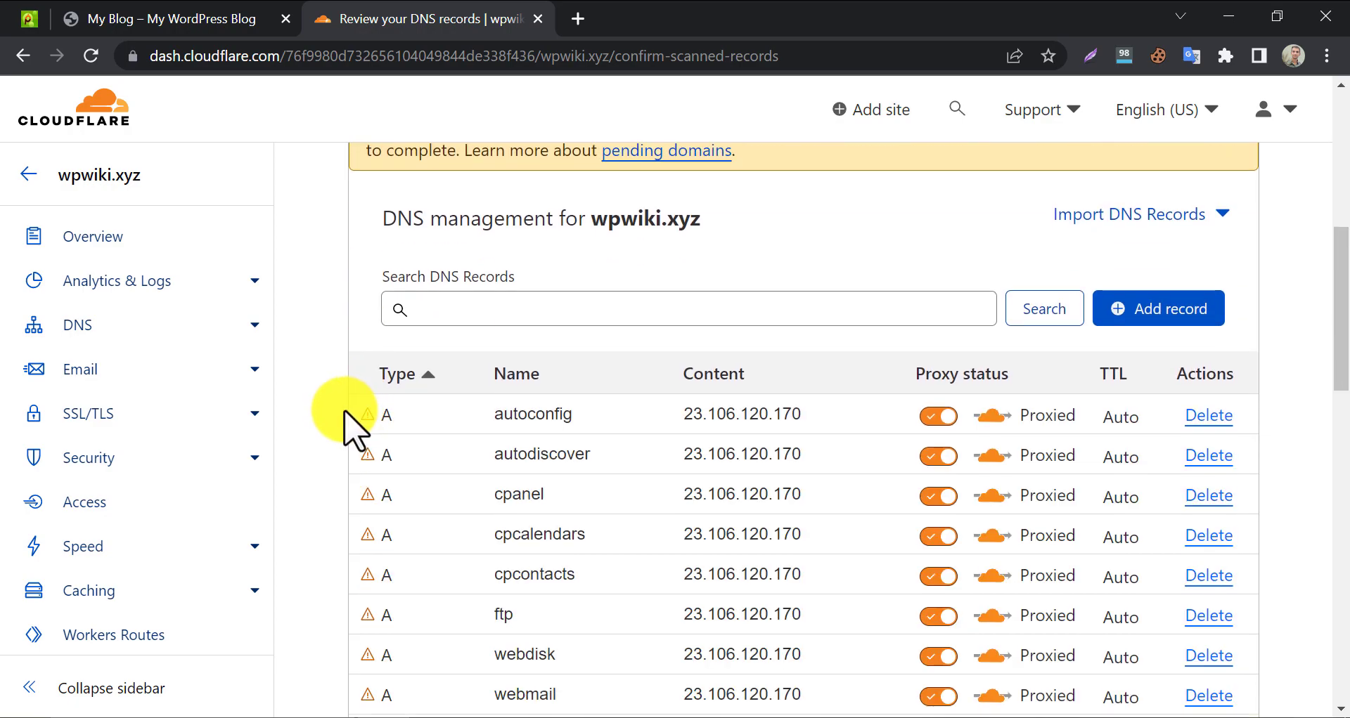
pyautogui.scroll(-4, 356, 422)
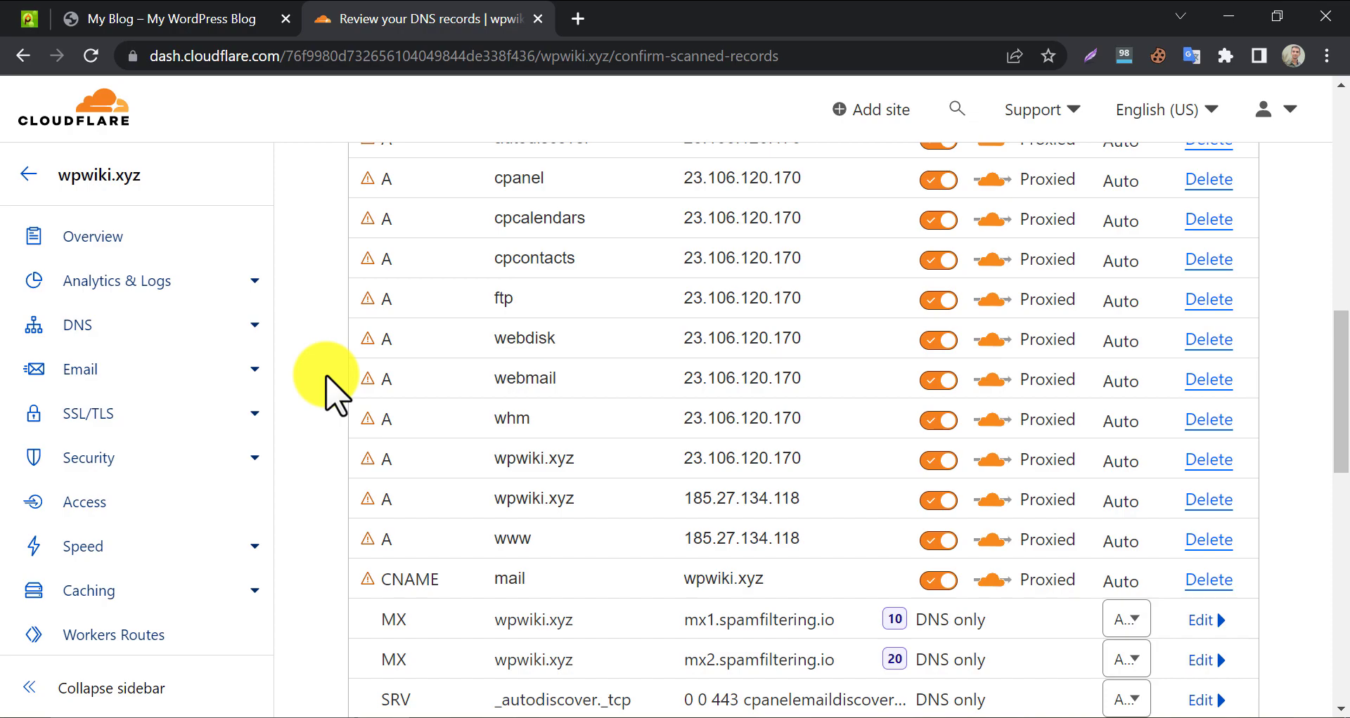
pyautogui.scroll(-2, 337, 402)
pyautogui.scroll(5, 598, 443)
pyautogui.scroll(2, 545, 448)
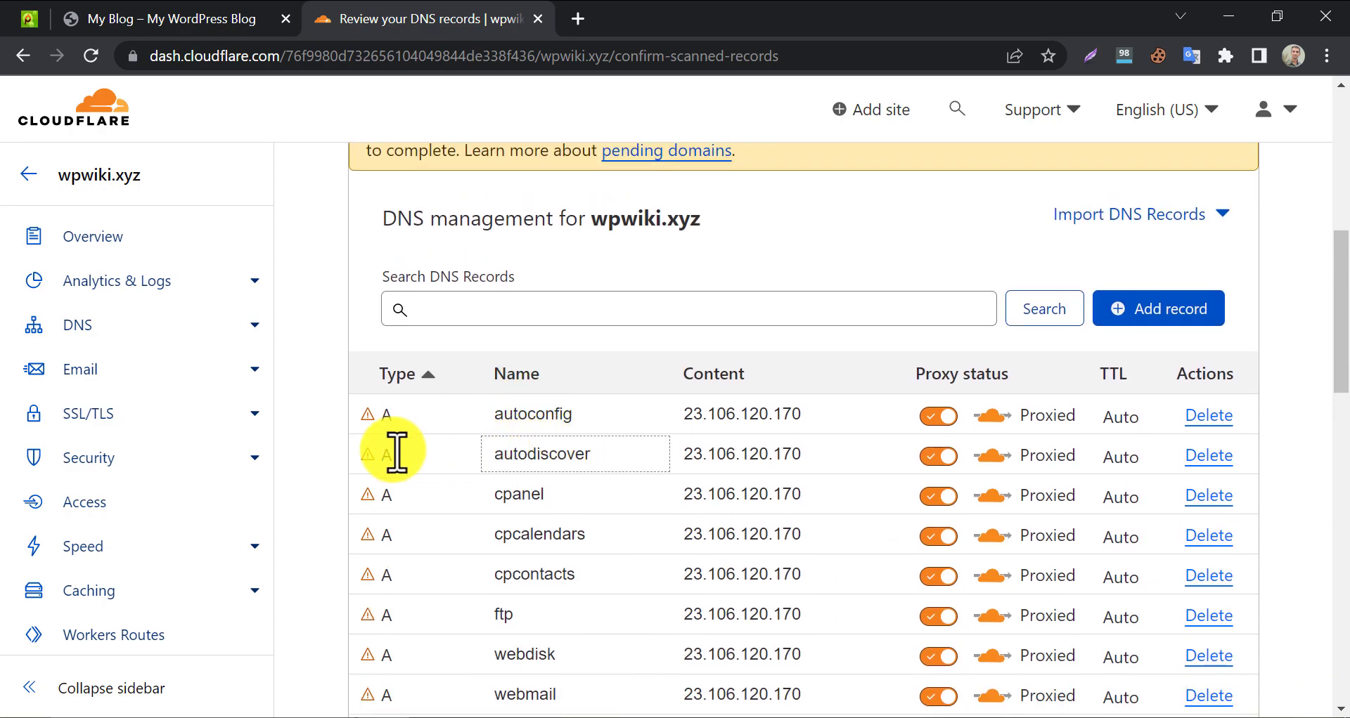
pyautogui.scroll(-3, 331, 464)
pyautogui.scroll(-7, 330, 469)
pyautogui.scroll(-4, 325, 459)
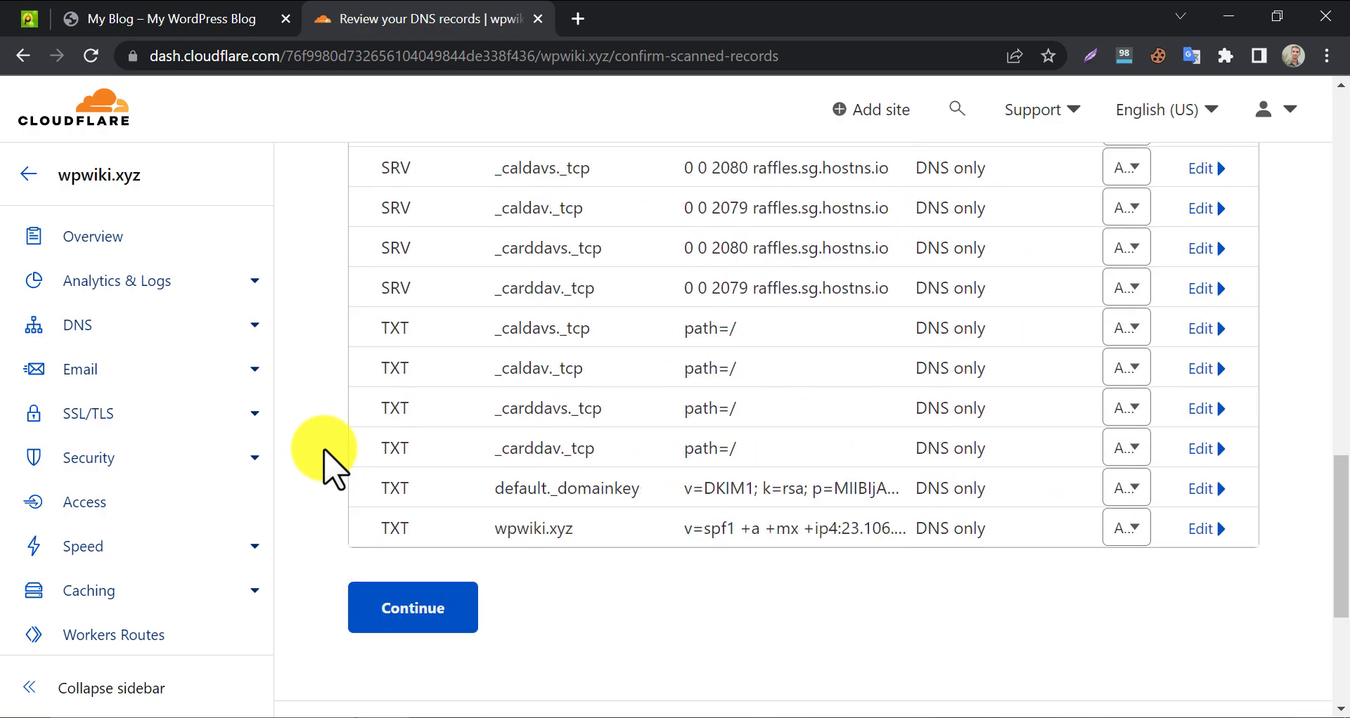
pyautogui.scroll(-1, 325, 459)
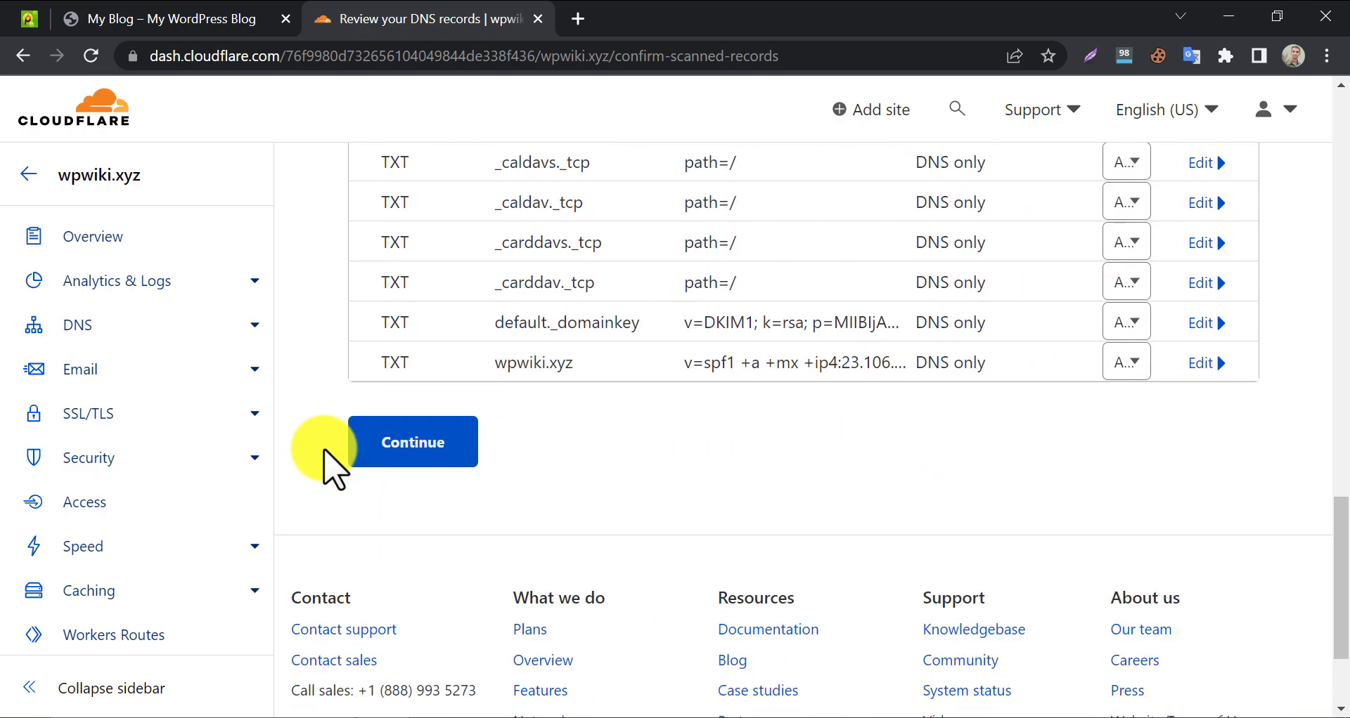
# - Accept the scanned DNS records and review the dane/jo.ns.cloudflare.com nameserver instructions
pyautogui.click(409, 448)
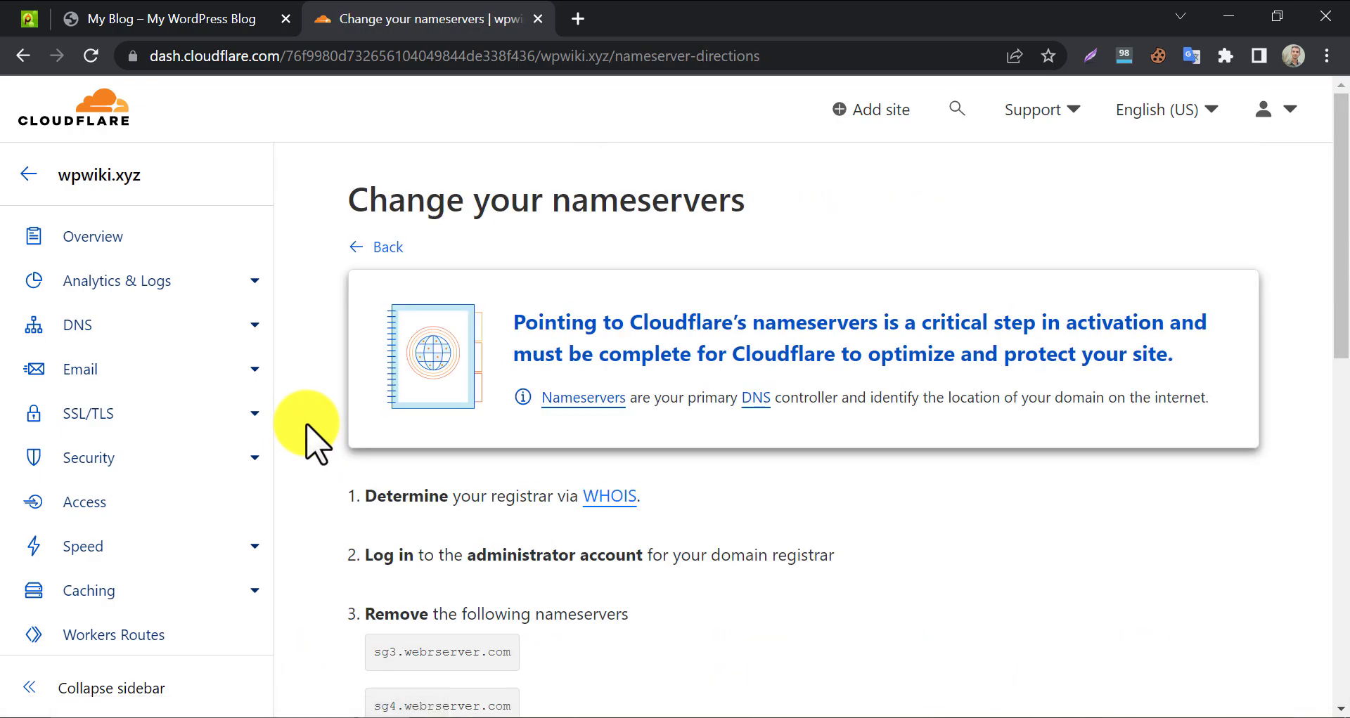
pyautogui.scroll(-6, 313, 438)
pyautogui.scroll(3, 320, 415)
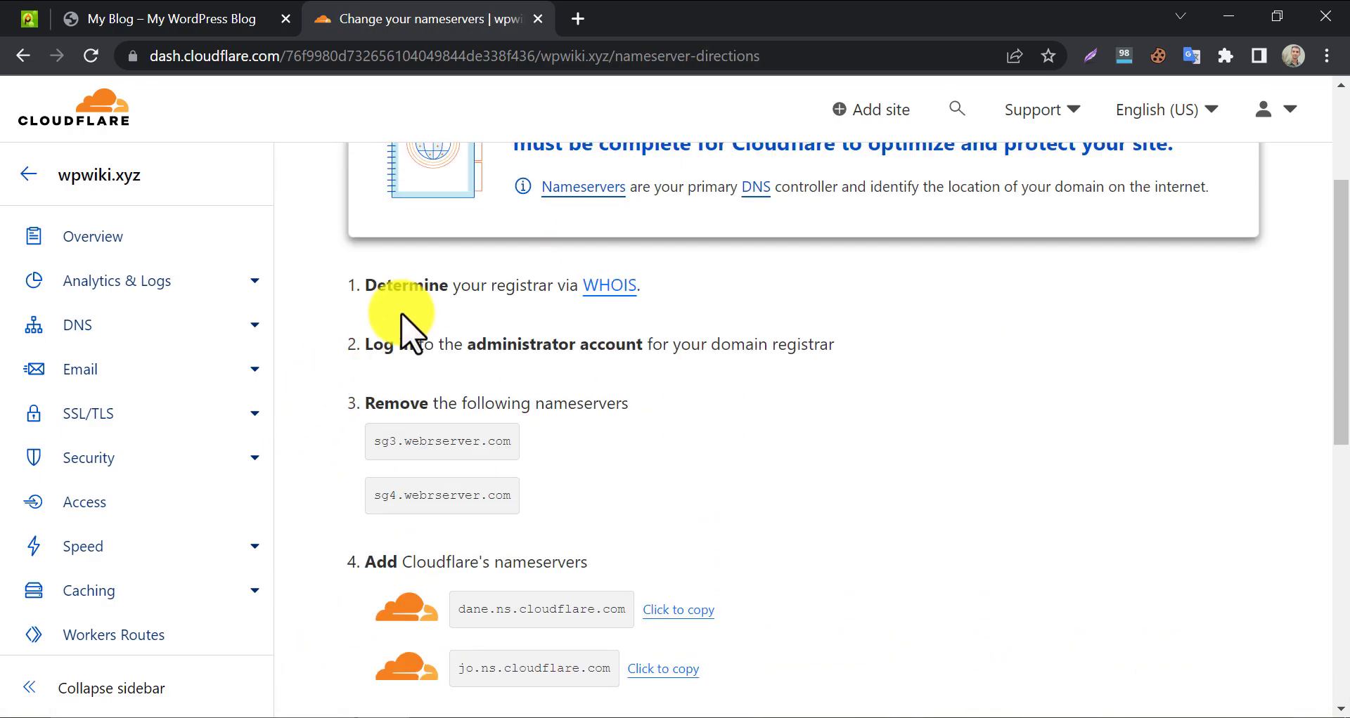
pyautogui.scroll(-2, 492, 334)
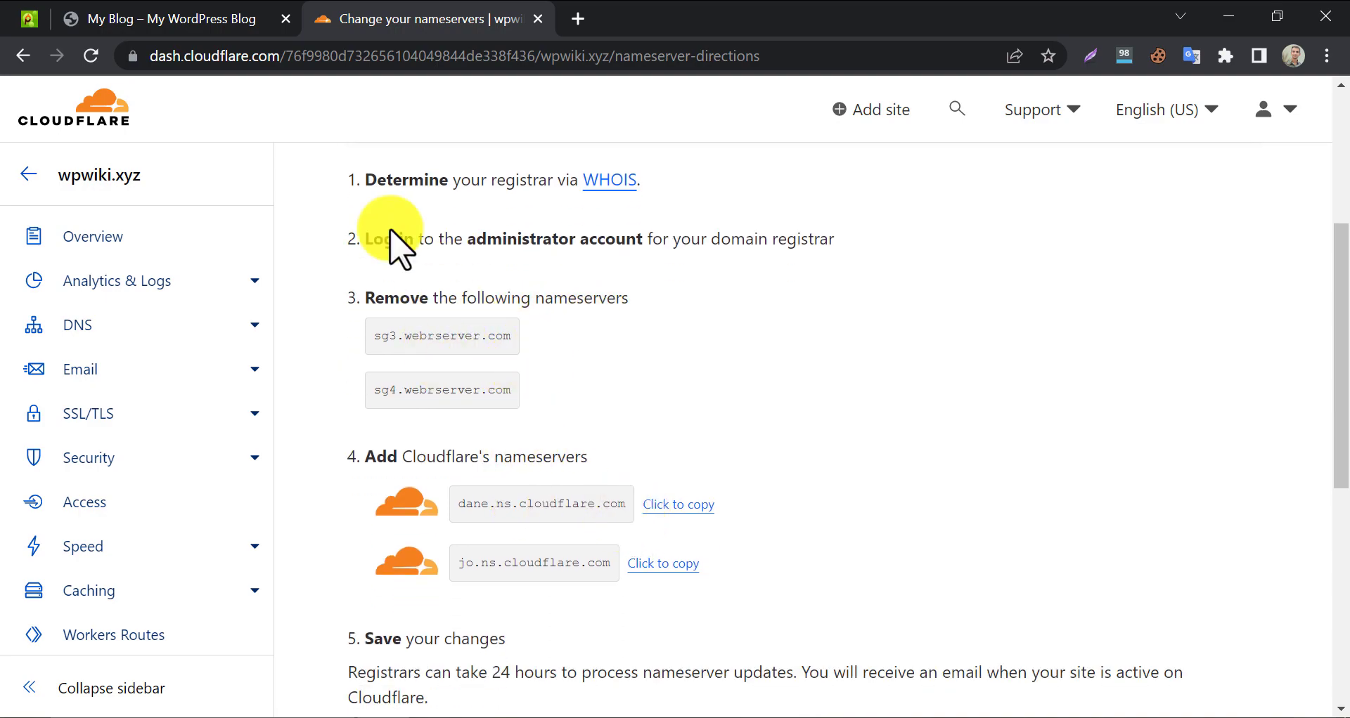
# - Open wpwiki.xyz's nameserver settings and set Nameserver 1 to dane.ns.cloudflare.com
pyautogui.click(39, 21)
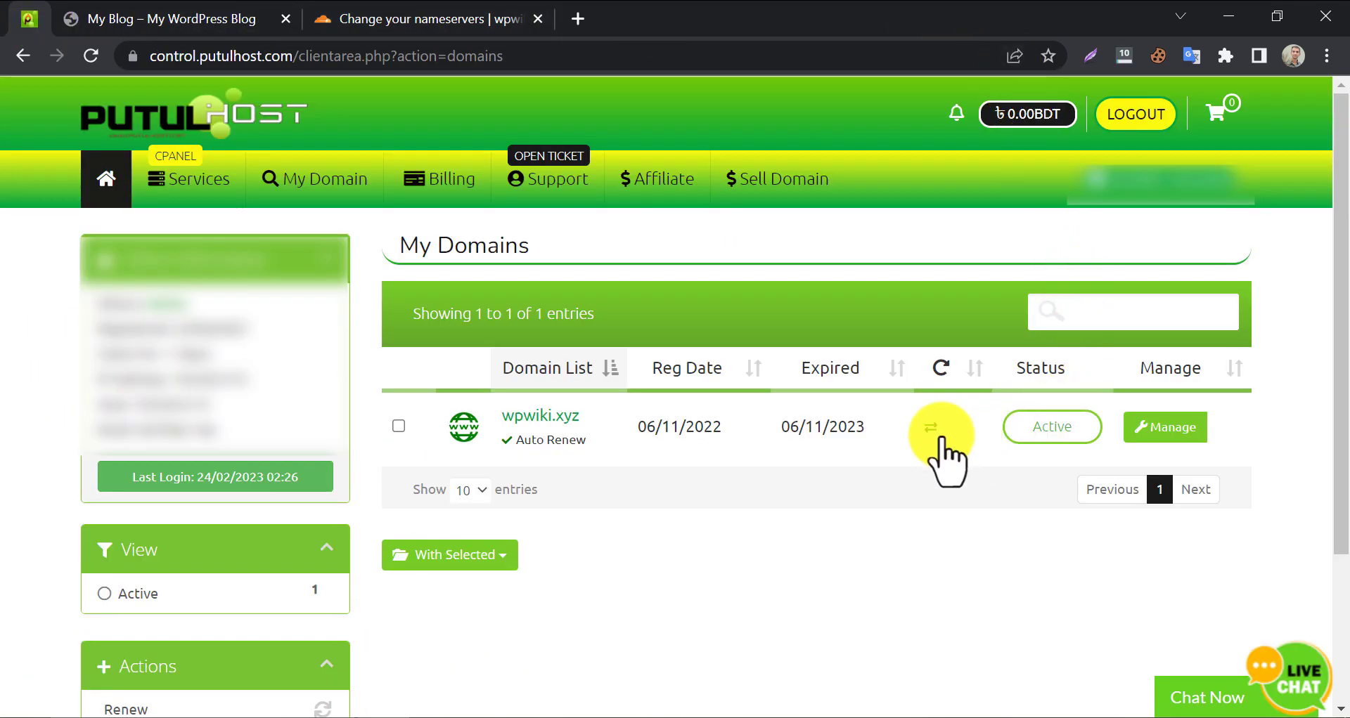
pyautogui.click(1122, 430)
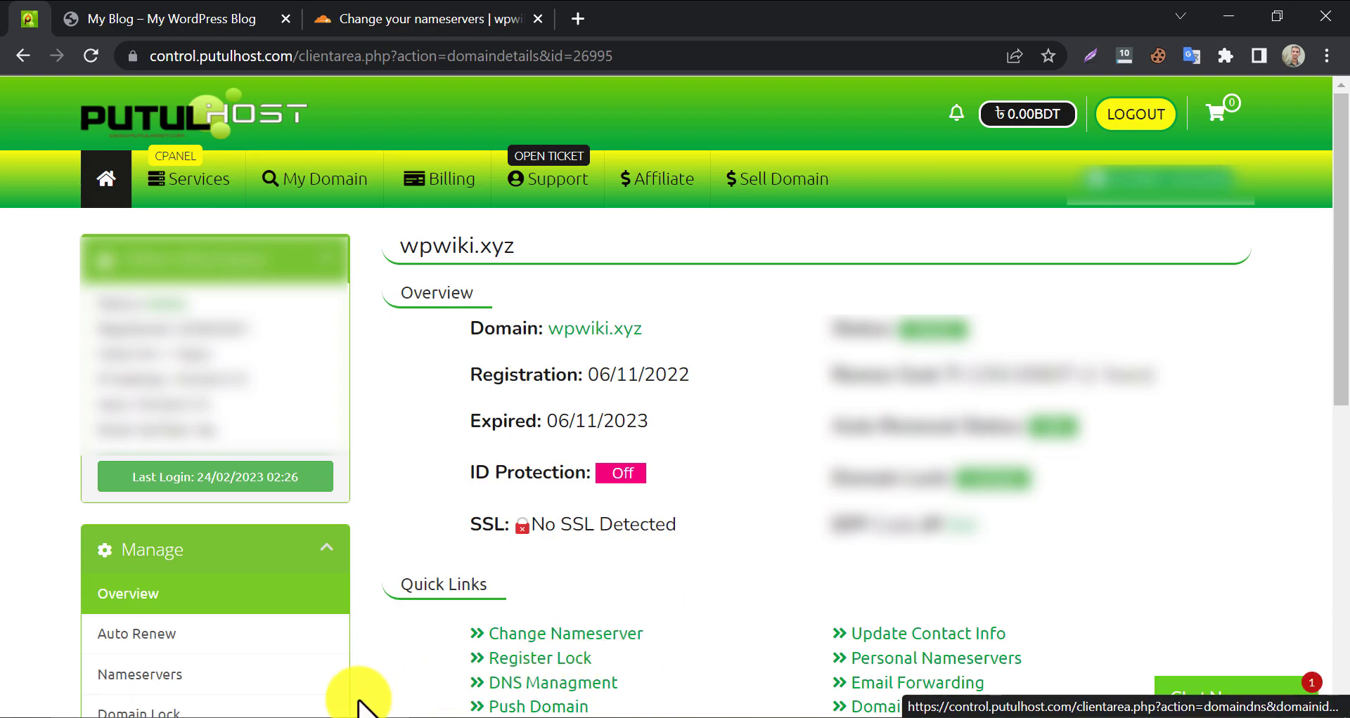
pyautogui.click(138, 672)
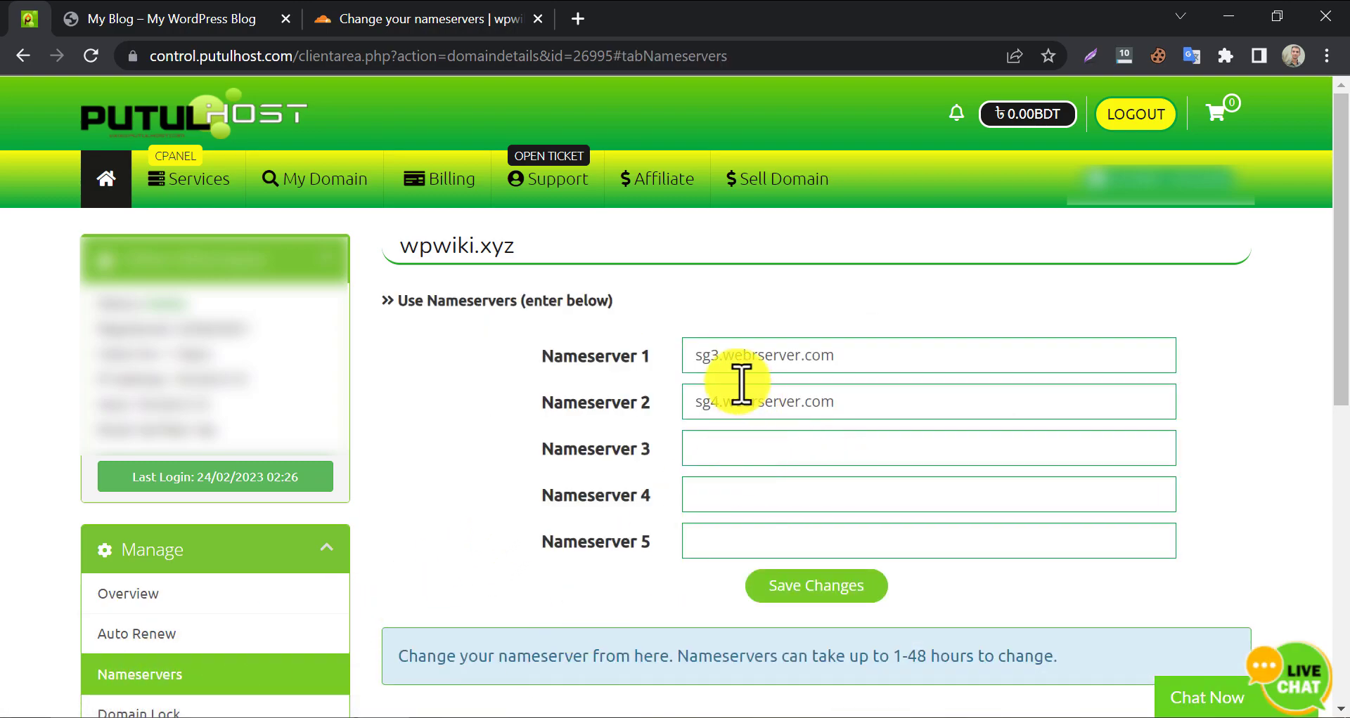
pyautogui.click(393, 17)
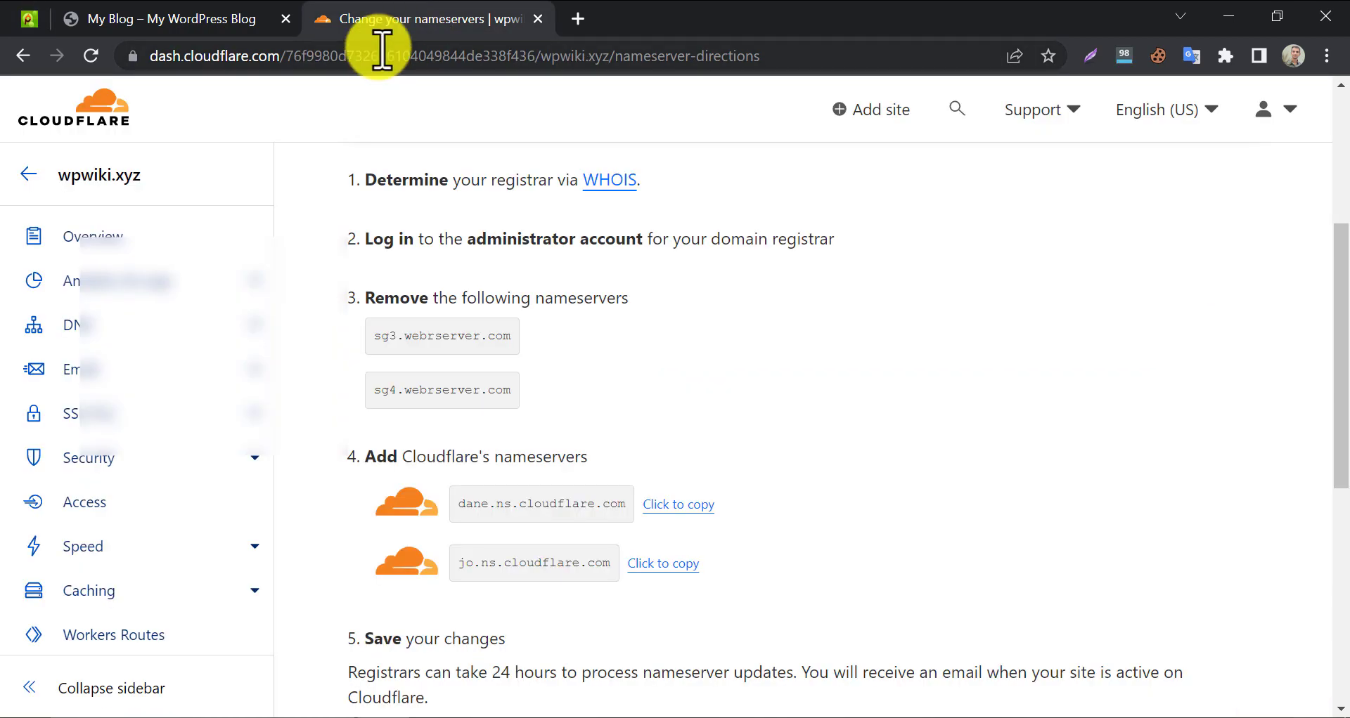
pyautogui.click(665, 504)
pyautogui.click(6, 9)
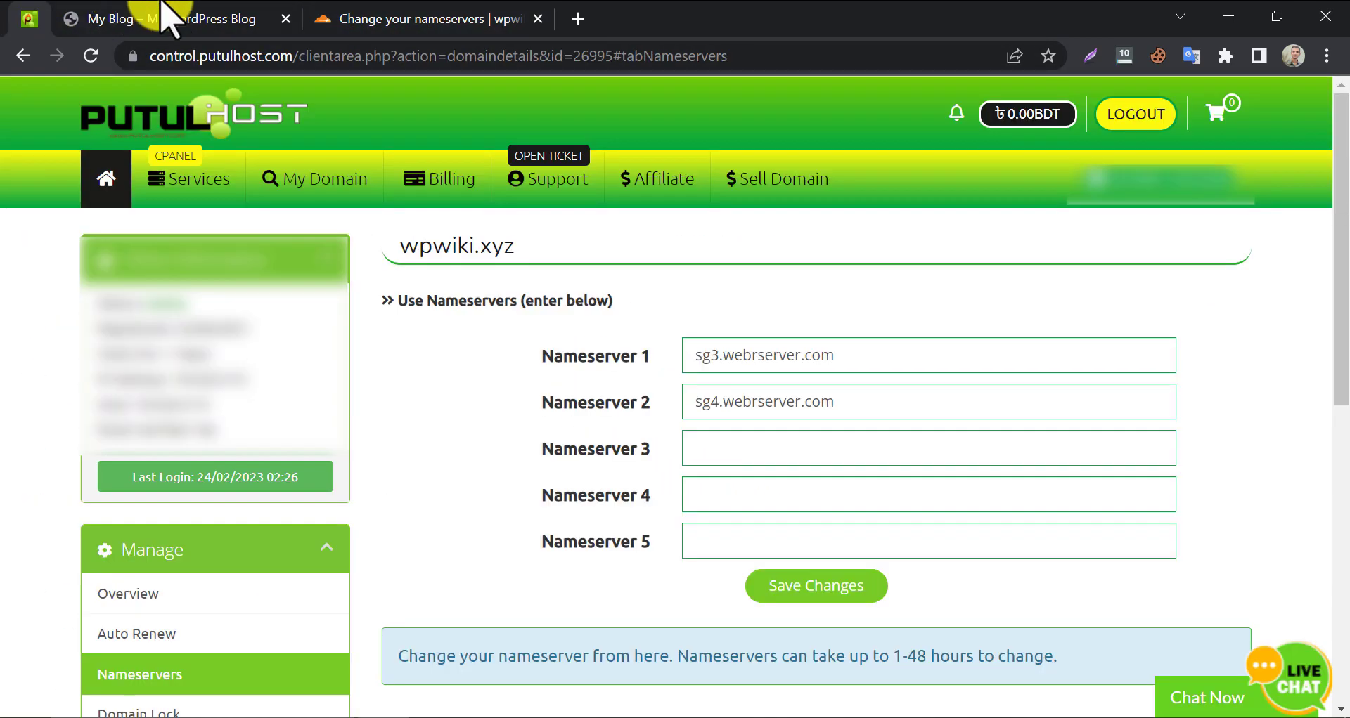
pyautogui.click(790, 359)
pyautogui.tripleClick(790, 359)
pyautogui.rightClick(789, 362)
pyautogui.click(824, 435)
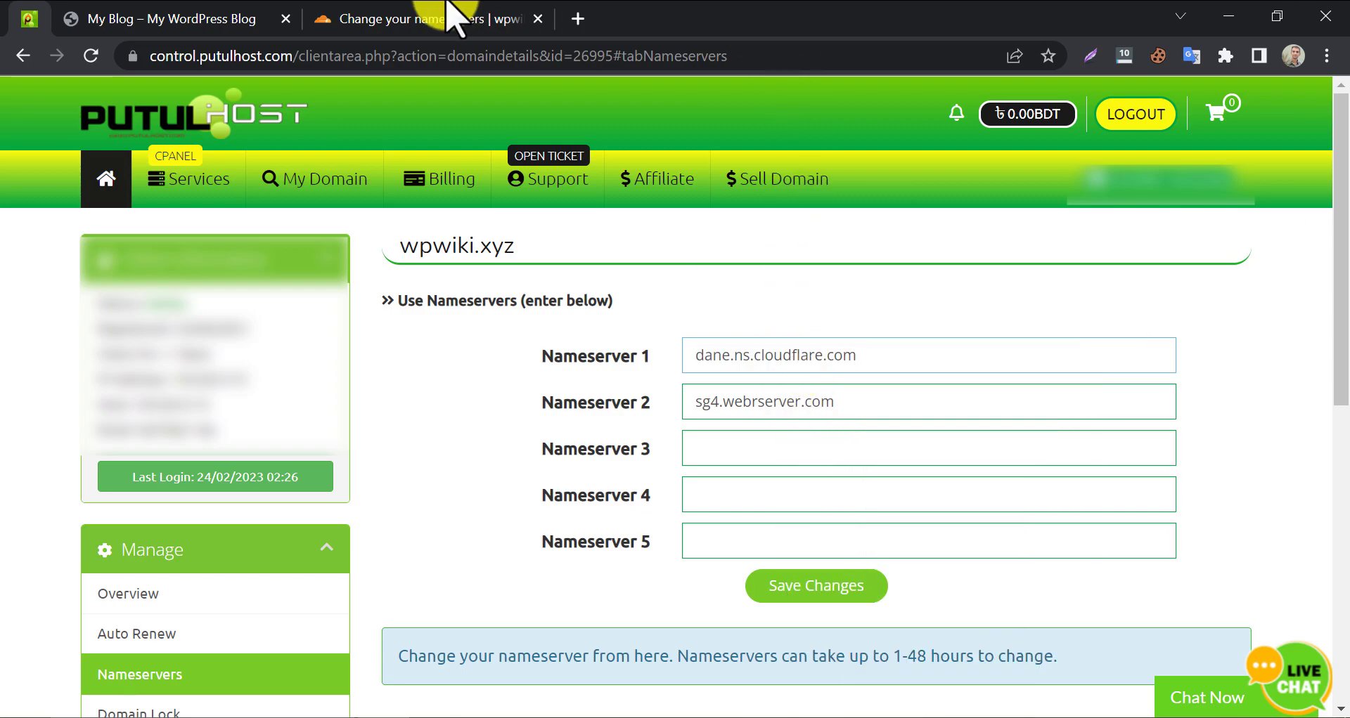
# - Set Nameserver 2 to jo.ns.cloudflare.com and save the changes
pyautogui.click(422, 15)
pyautogui.click(668, 564)
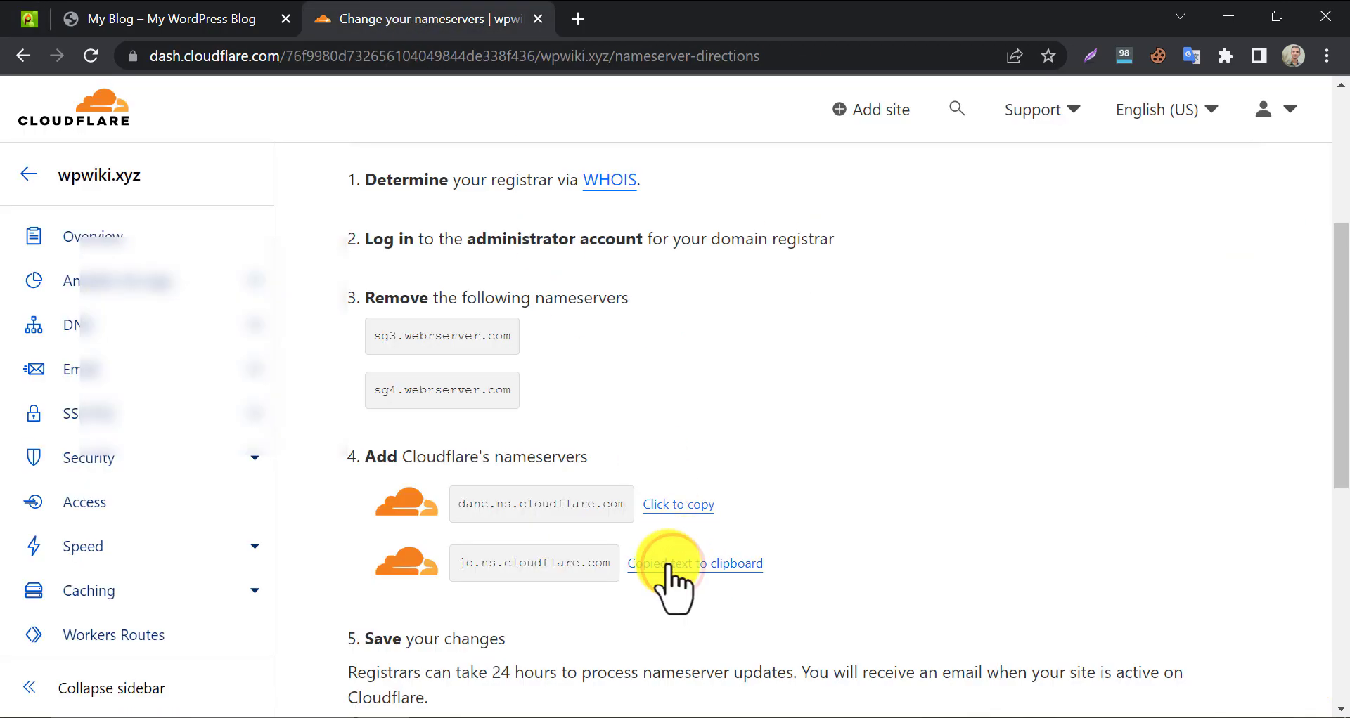
pyautogui.click(9, 12)
pyautogui.click(805, 391)
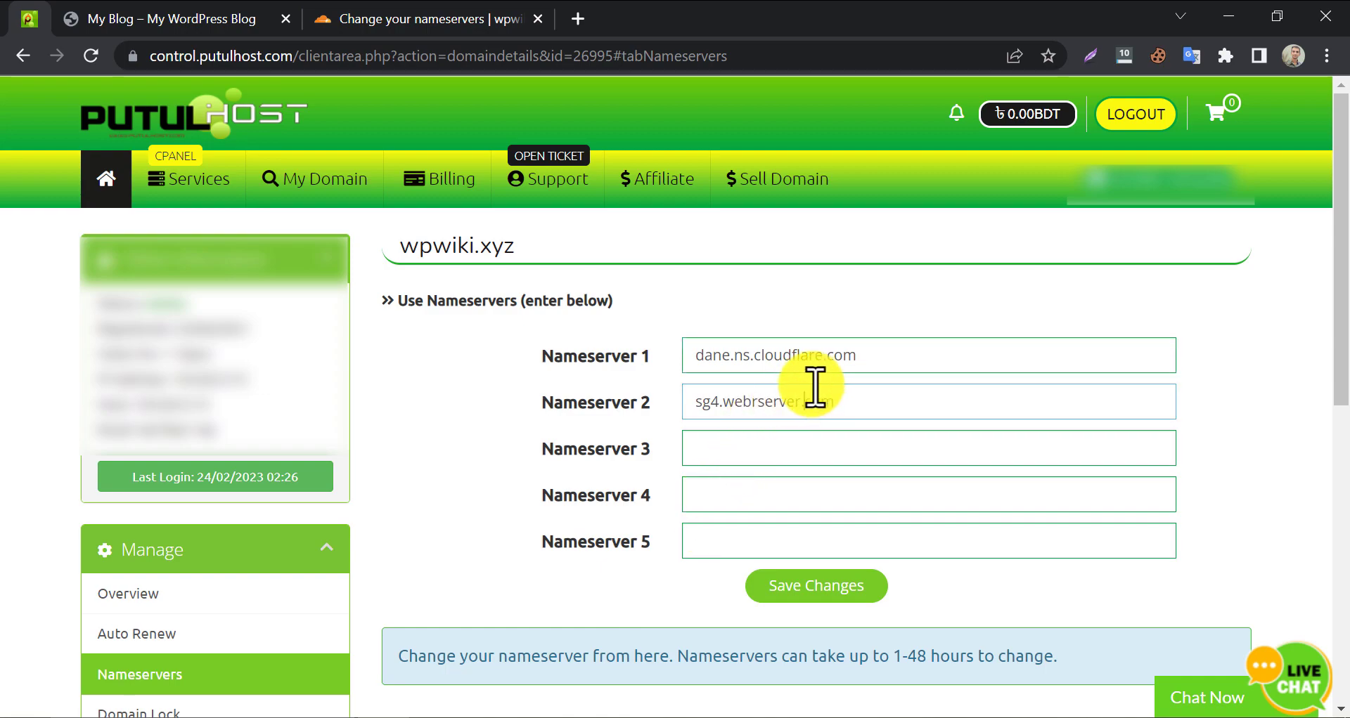
pyautogui.hotkey('ctrl', 'a')
pyautogui.hotkey('ctrl', 'v')
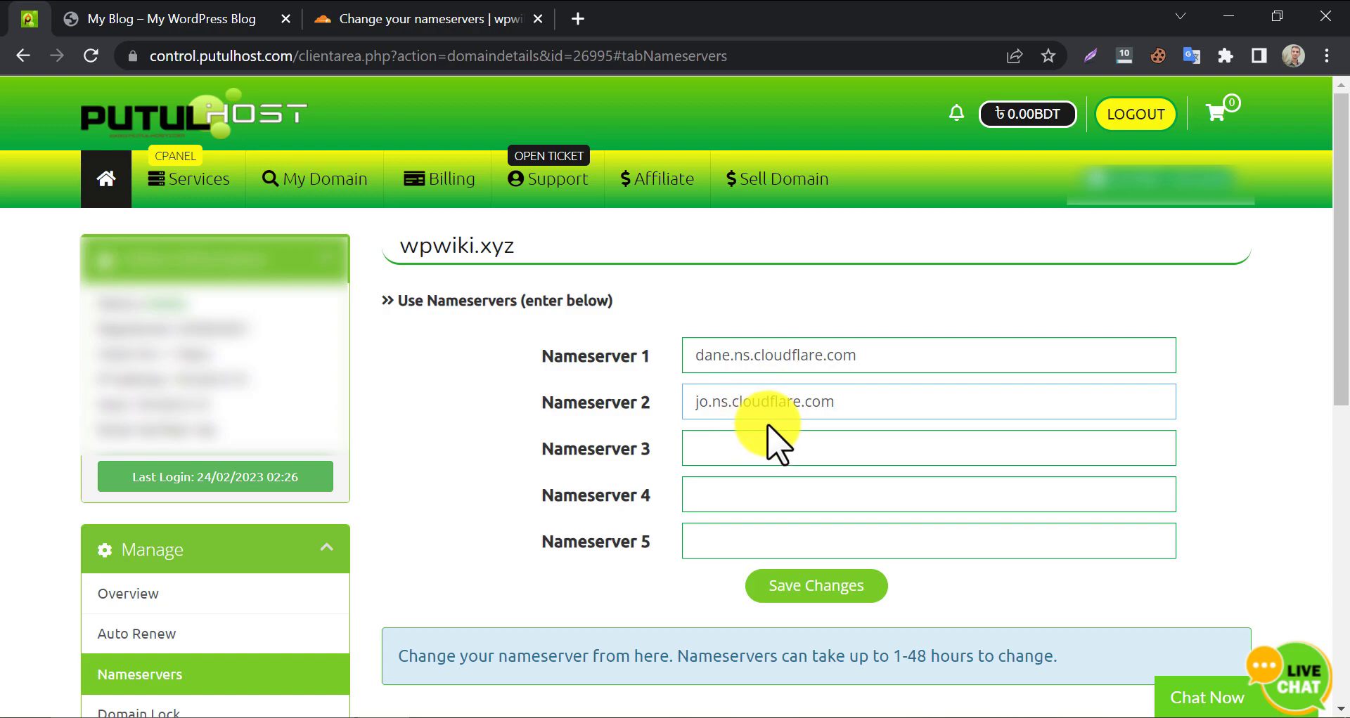
pyautogui.click(779, 587)
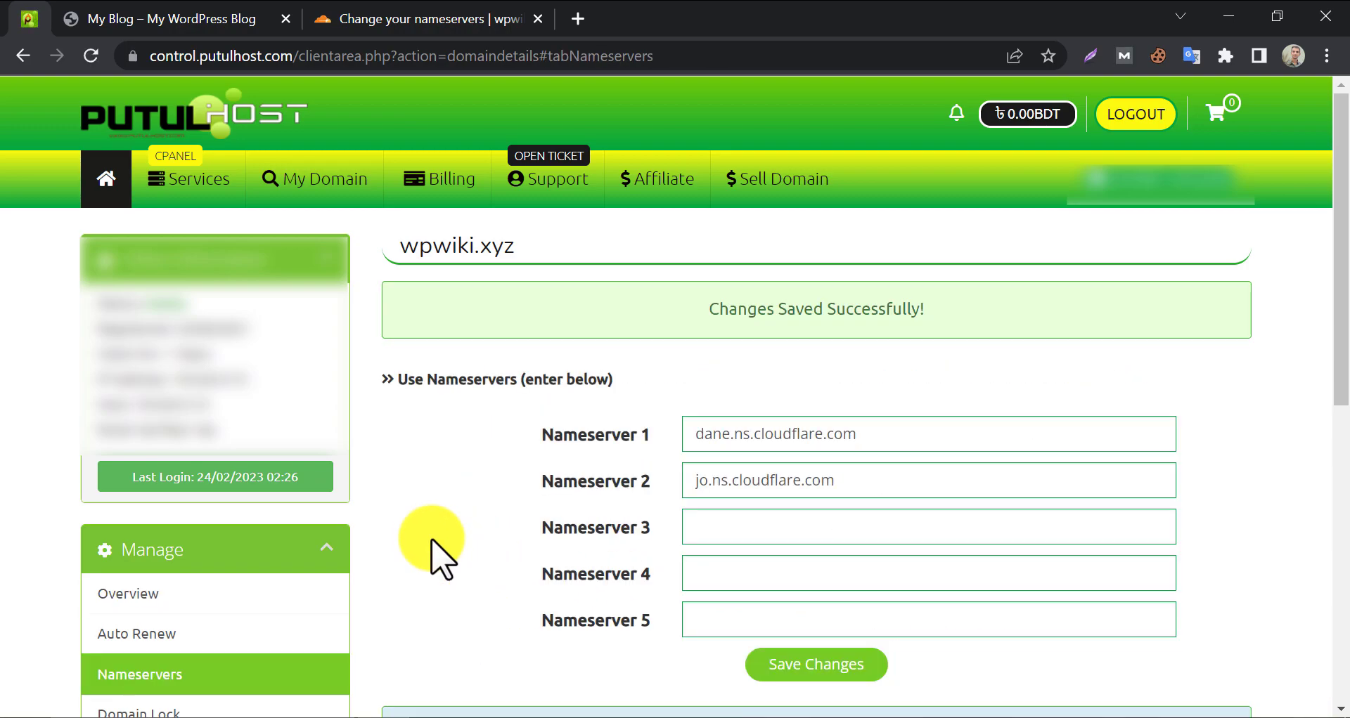
pyautogui.moveTo(694, 310); pyautogui.dragTo(947, 336)
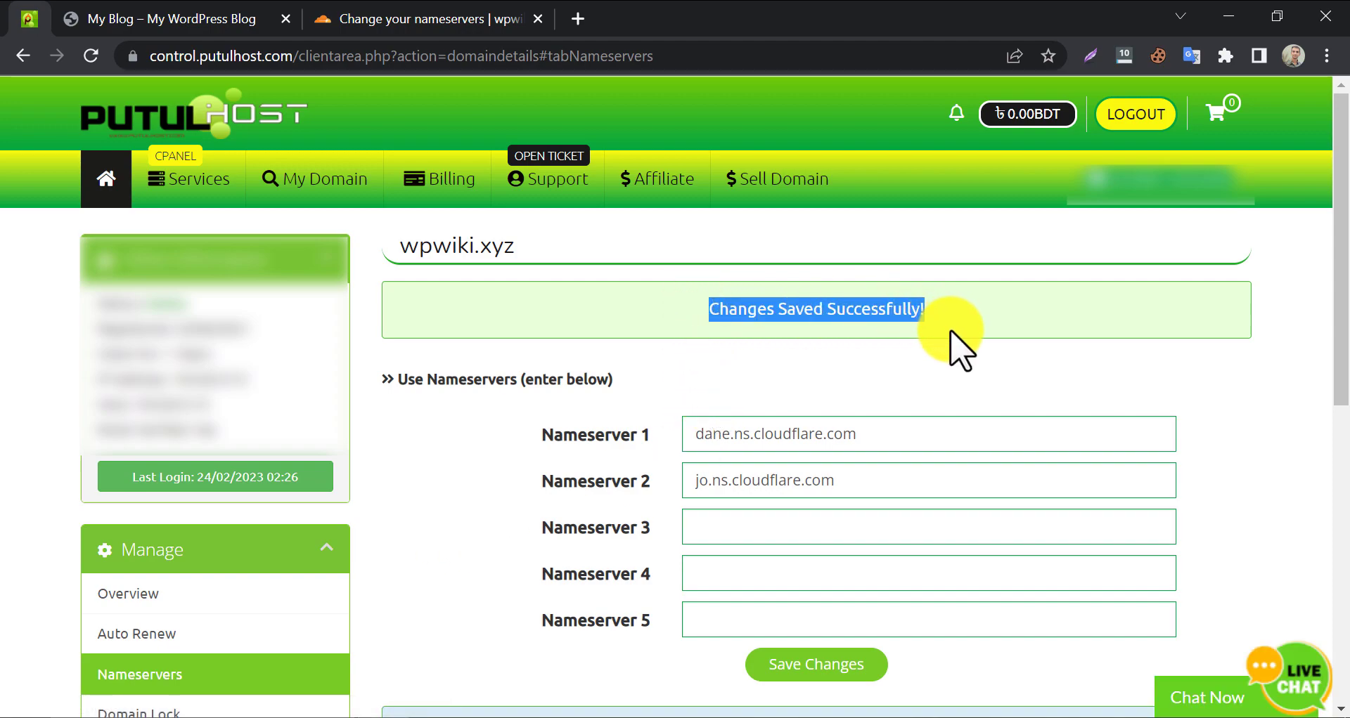
# - Tell Cloudflare the nameservers for wpwiki.xyz have been changed
pyautogui.click(872, 309)
pyautogui.click(473, 20)
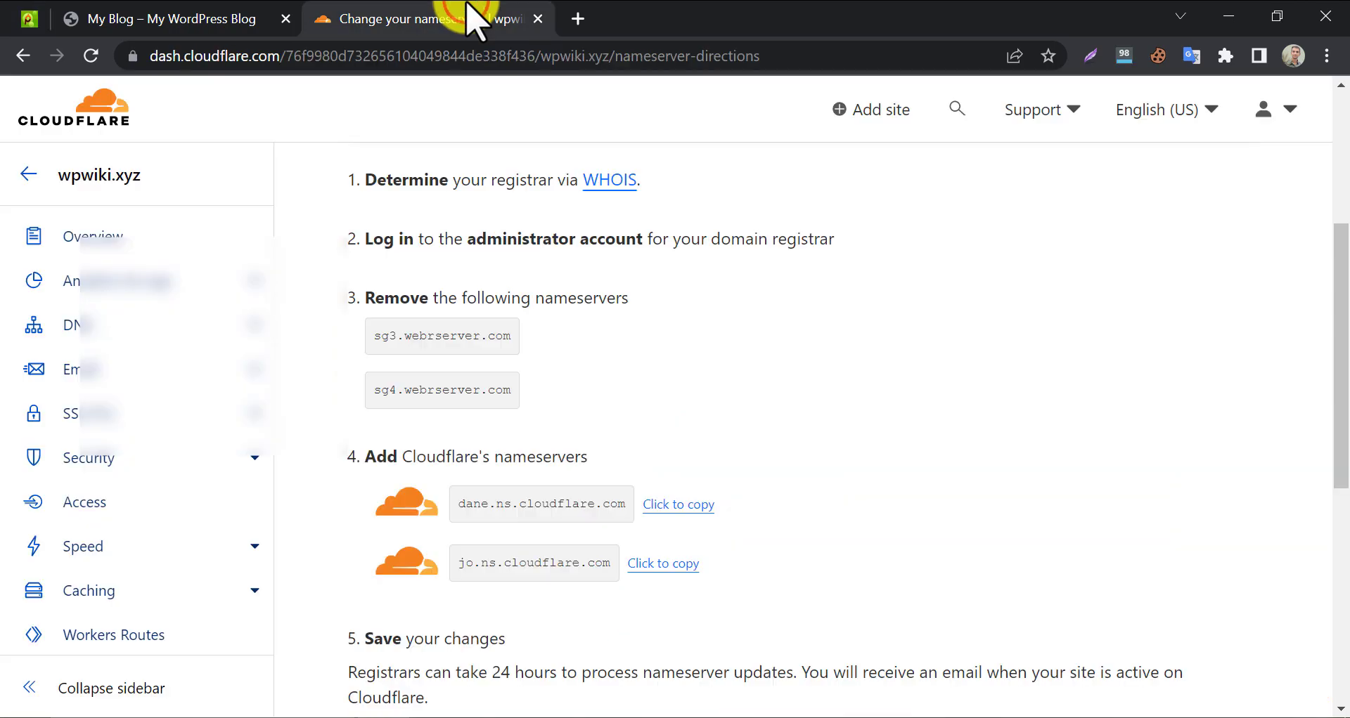
pyautogui.scroll(-3, 527, 398)
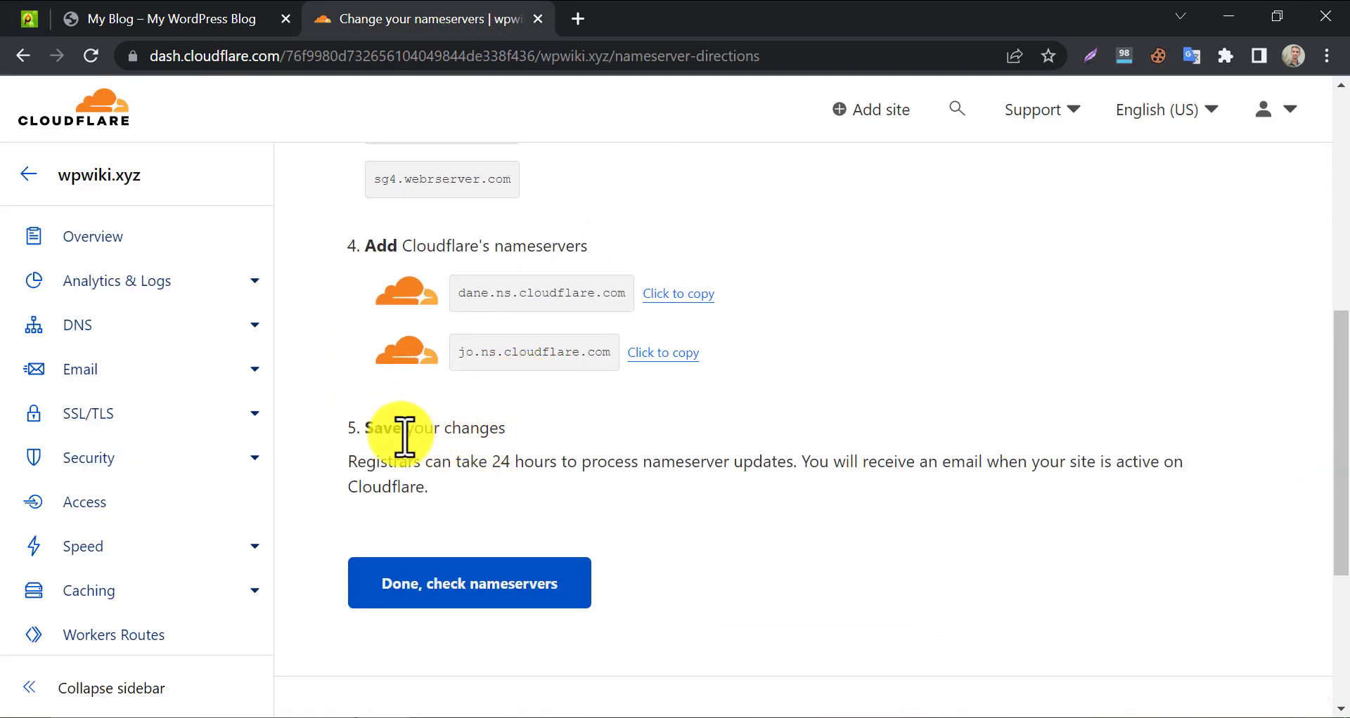
pyautogui.click(400, 586)
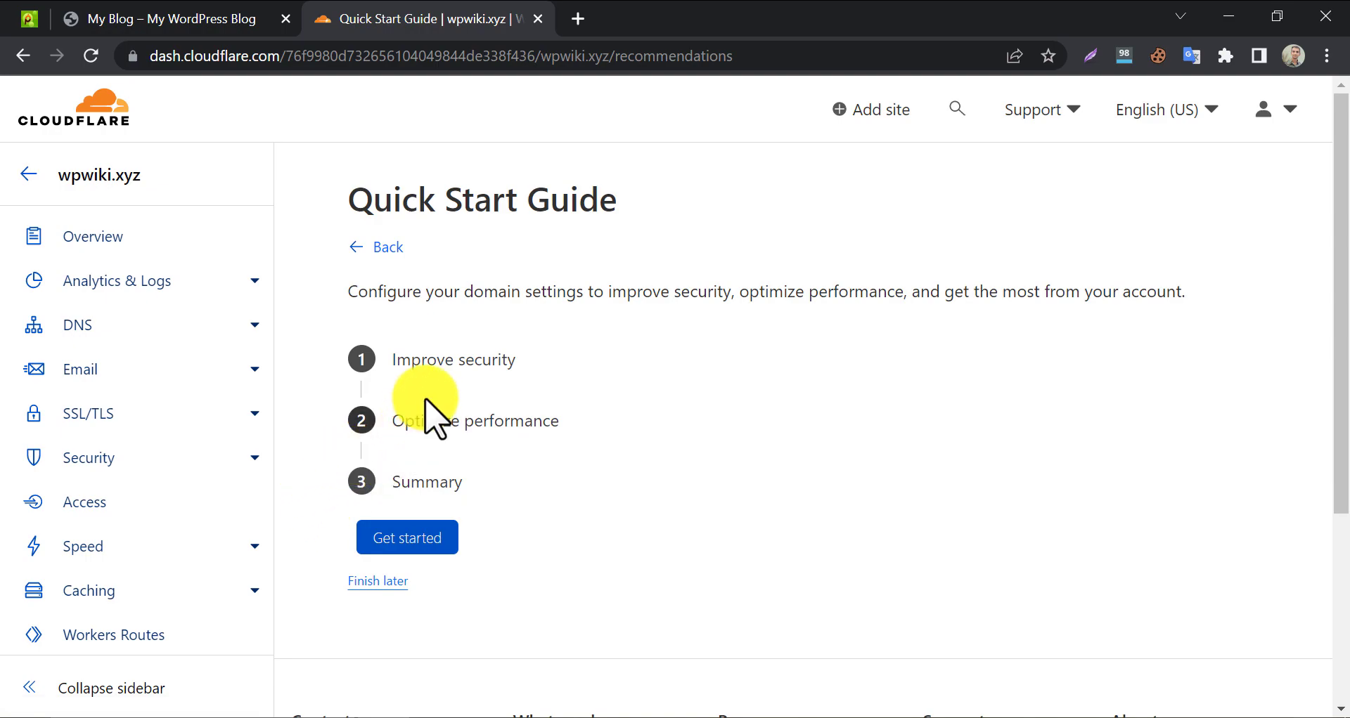
# - Complete the Quick Start Guide with Automatic HTTPS Rewrites, Always Use HTTPS and Brotli on
pyautogui.click(409, 538)
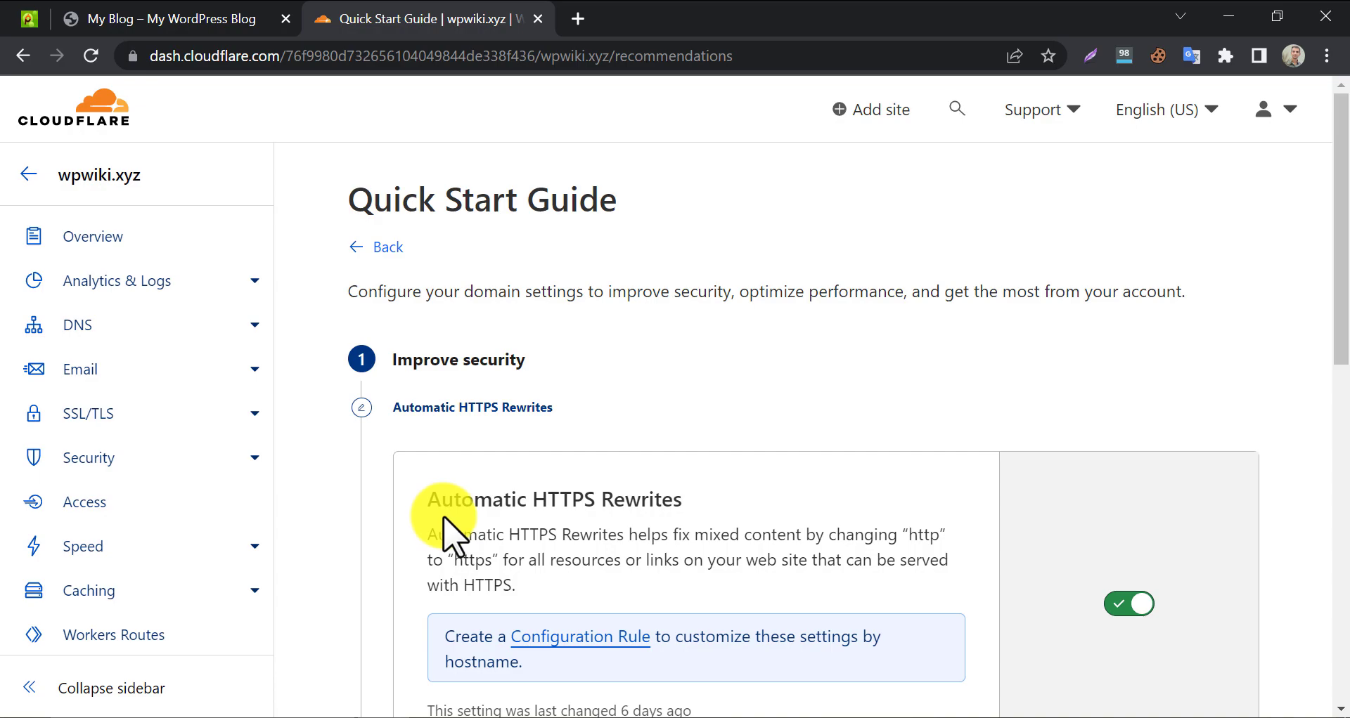
pyautogui.scroll(-3, 450, 524)
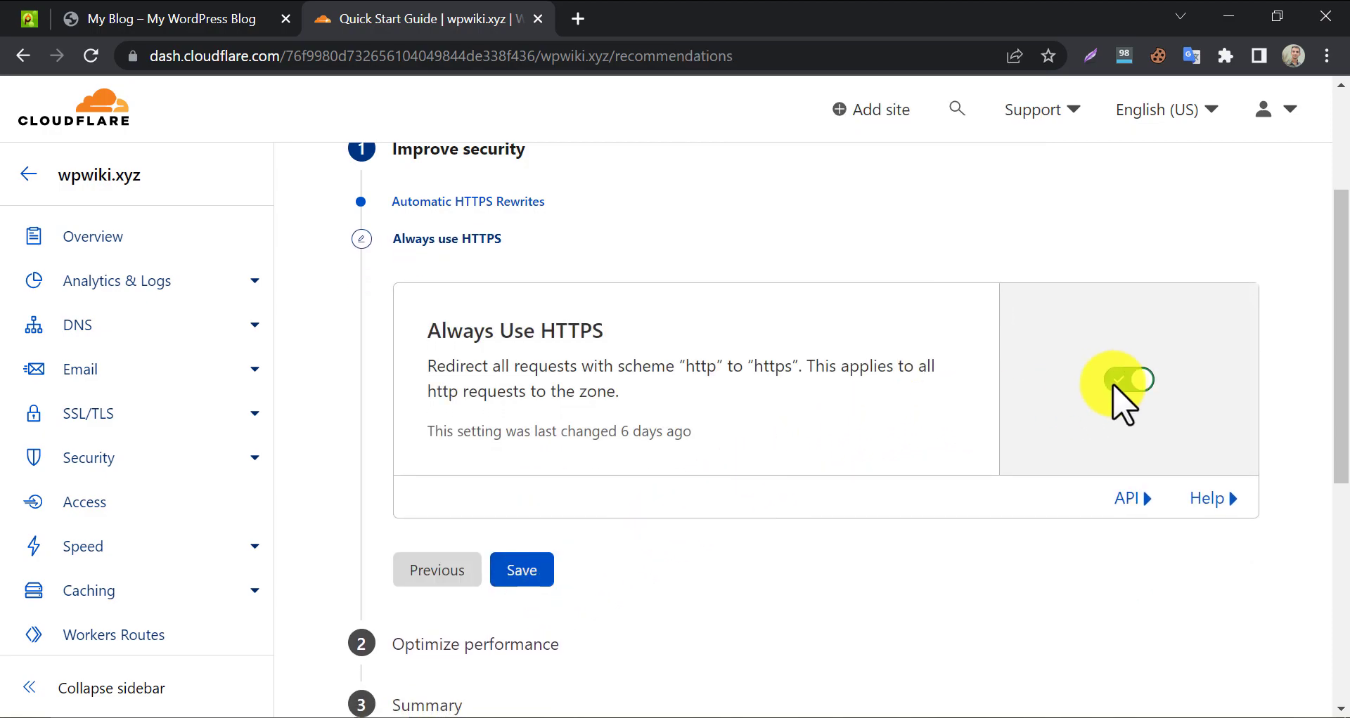
pyautogui.click(534, 565)
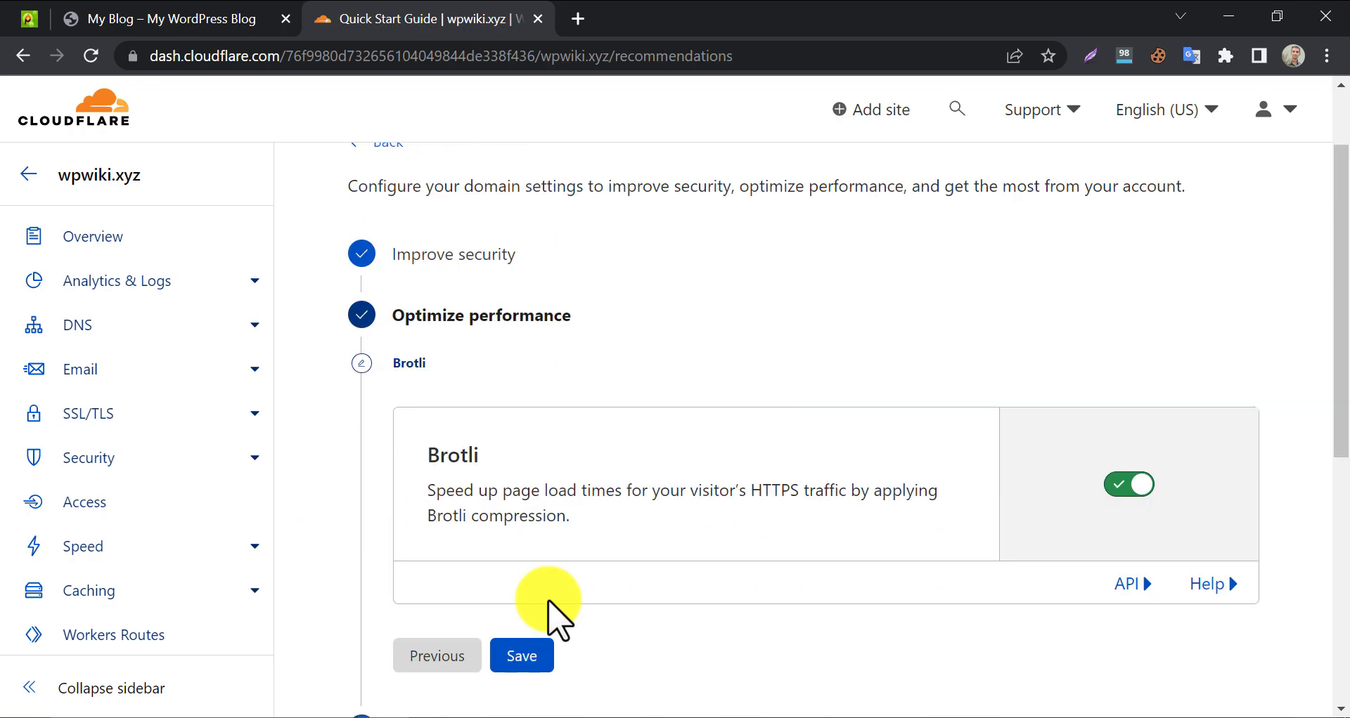
pyautogui.click(547, 653)
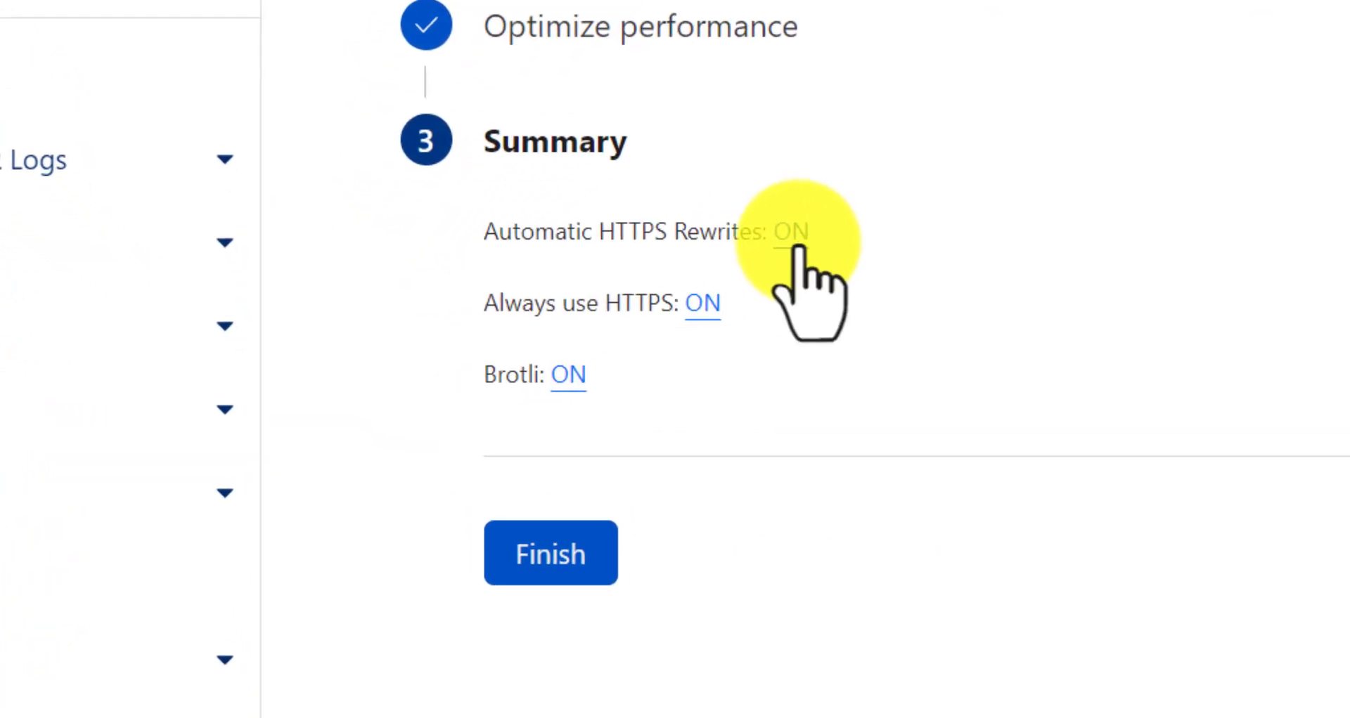
pyautogui.click(569, 559)
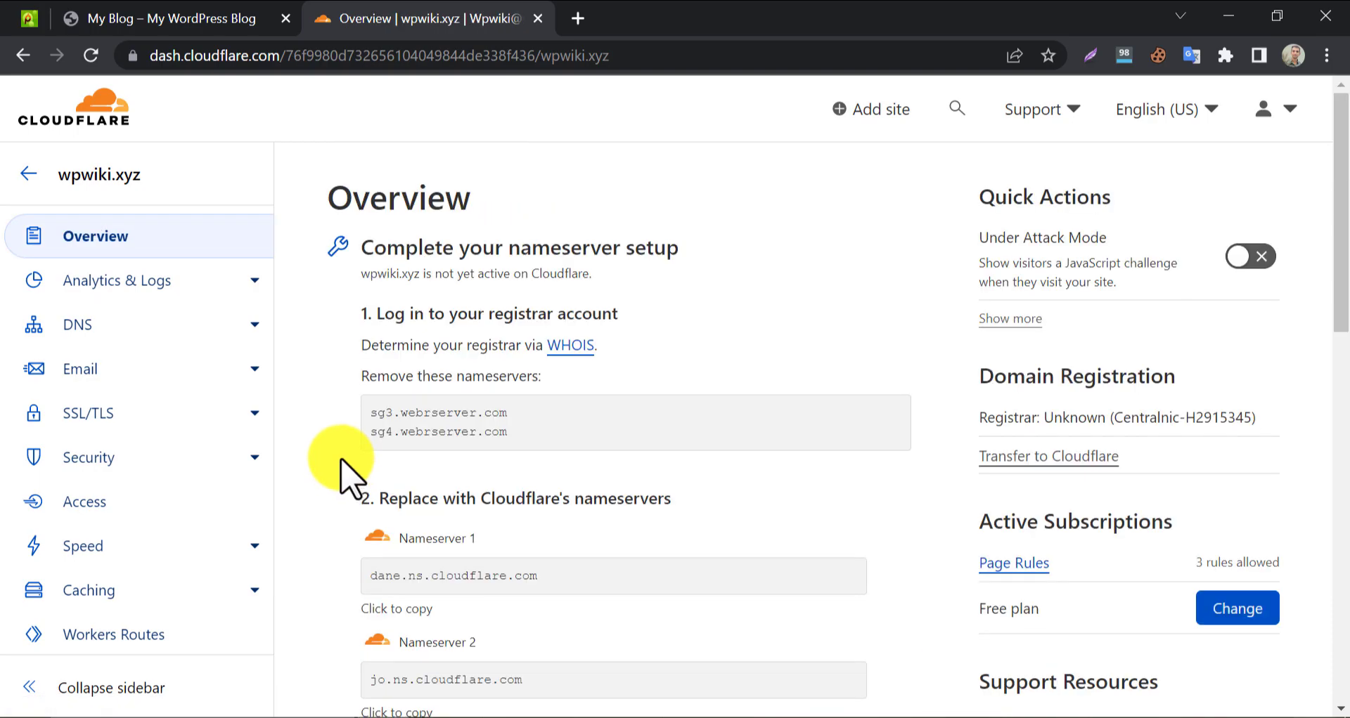
pyautogui.scroll(-3, 341, 472)
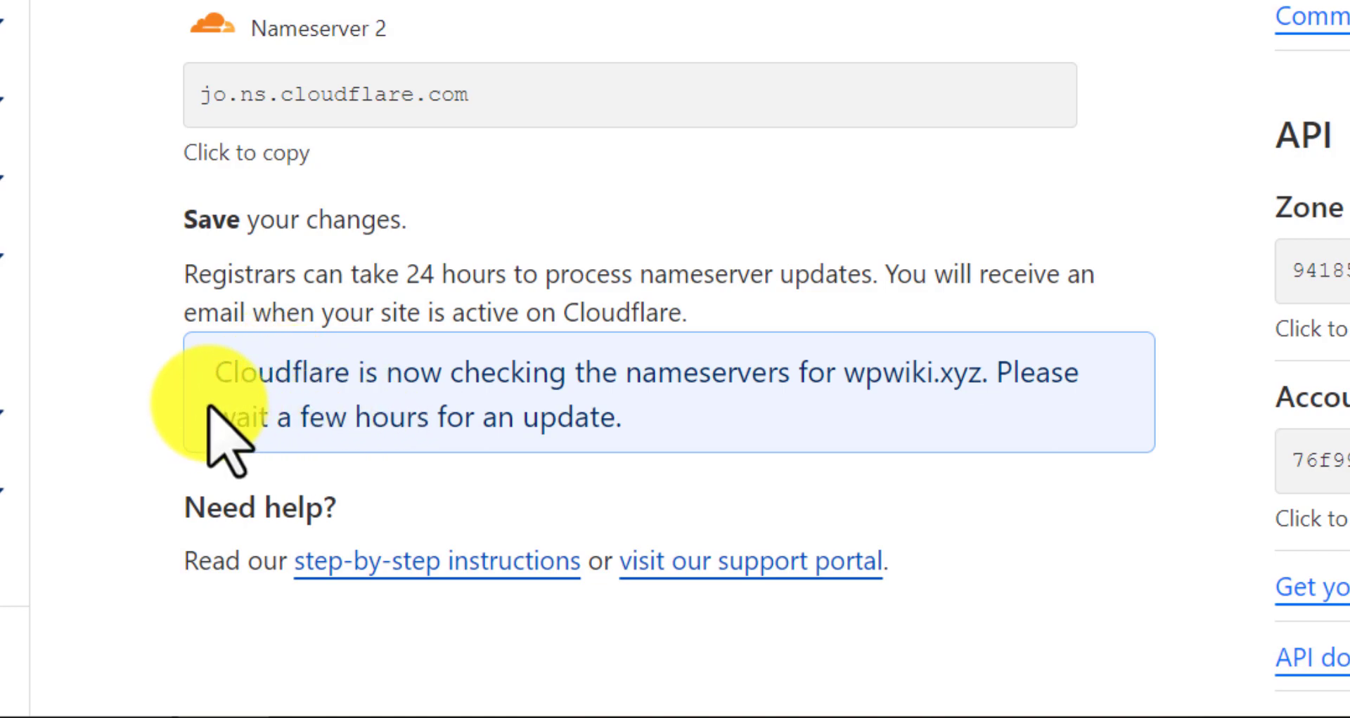
pyautogui.moveTo(211, 373); pyautogui.dragTo(648, 445)
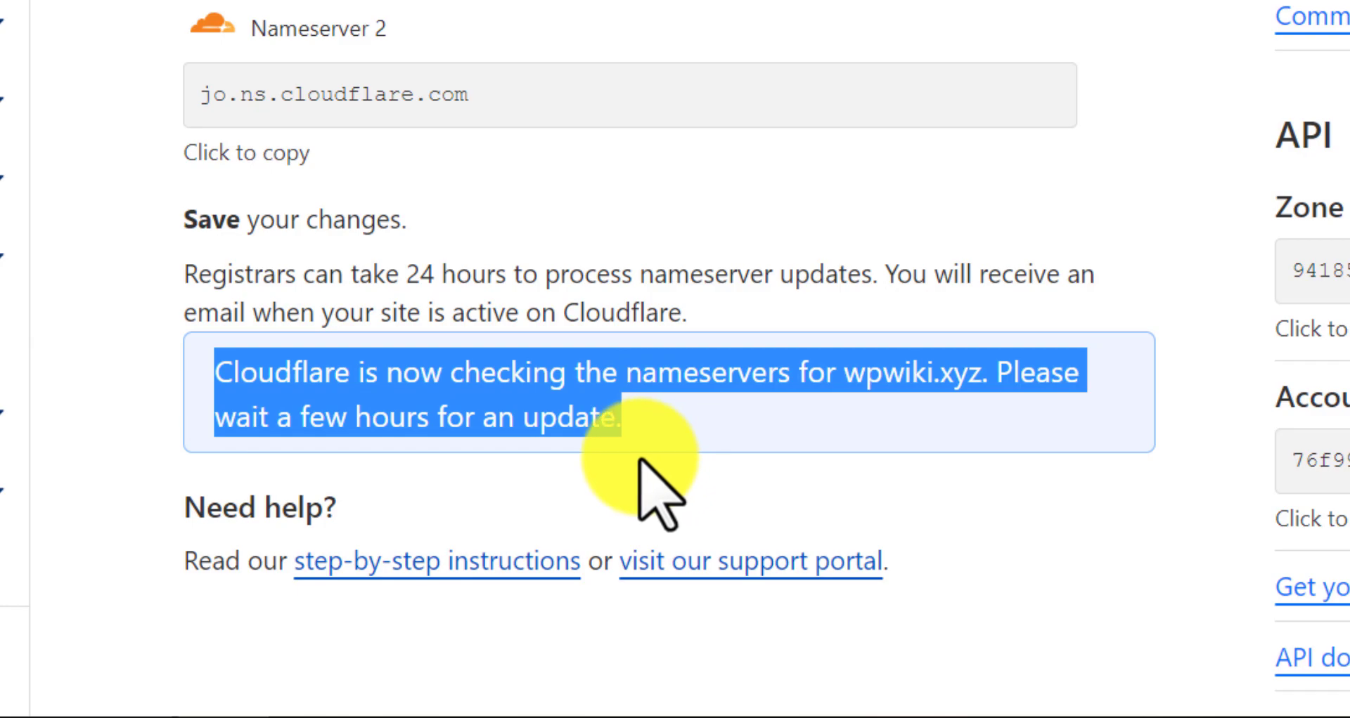
pyautogui.click(636, 463)
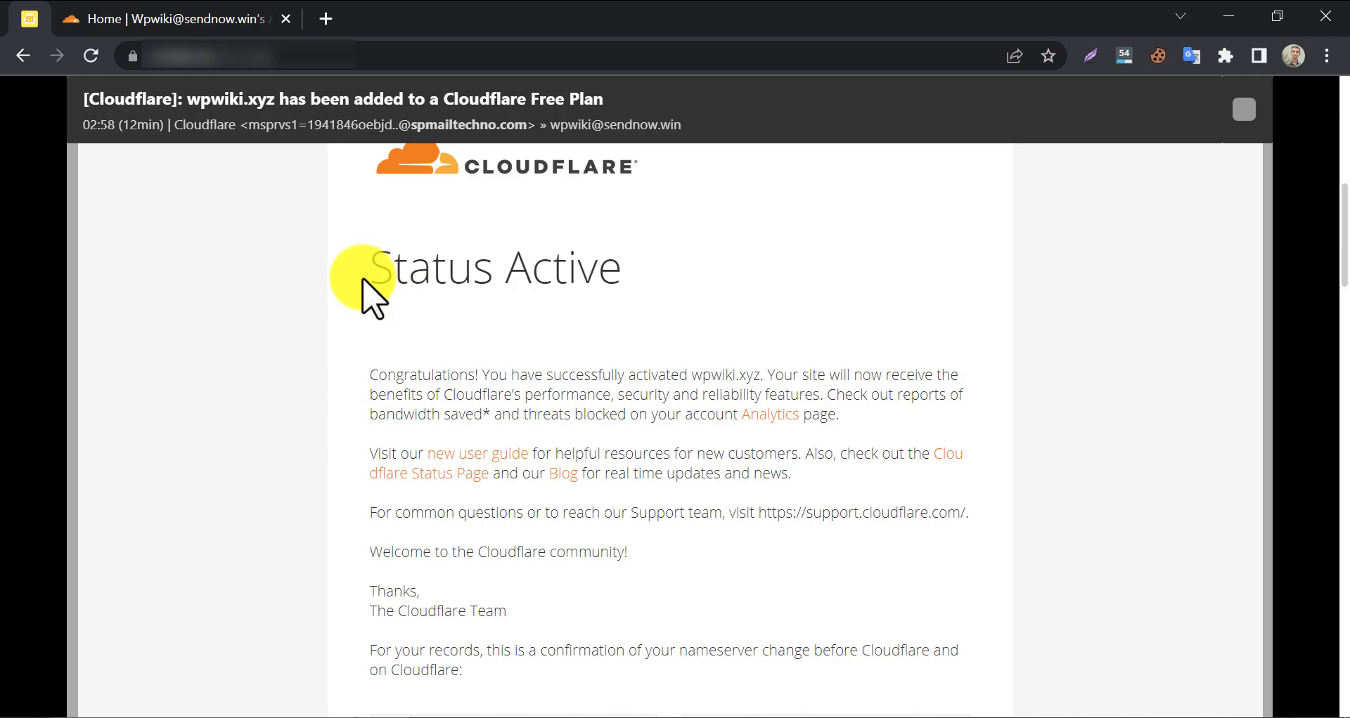
# - Read the email confirming wpwiki.xyz is Active, then return to the Cloudflare dashboard
pyautogui.moveTo(362, 278); pyautogui.dragTo(622, 278)
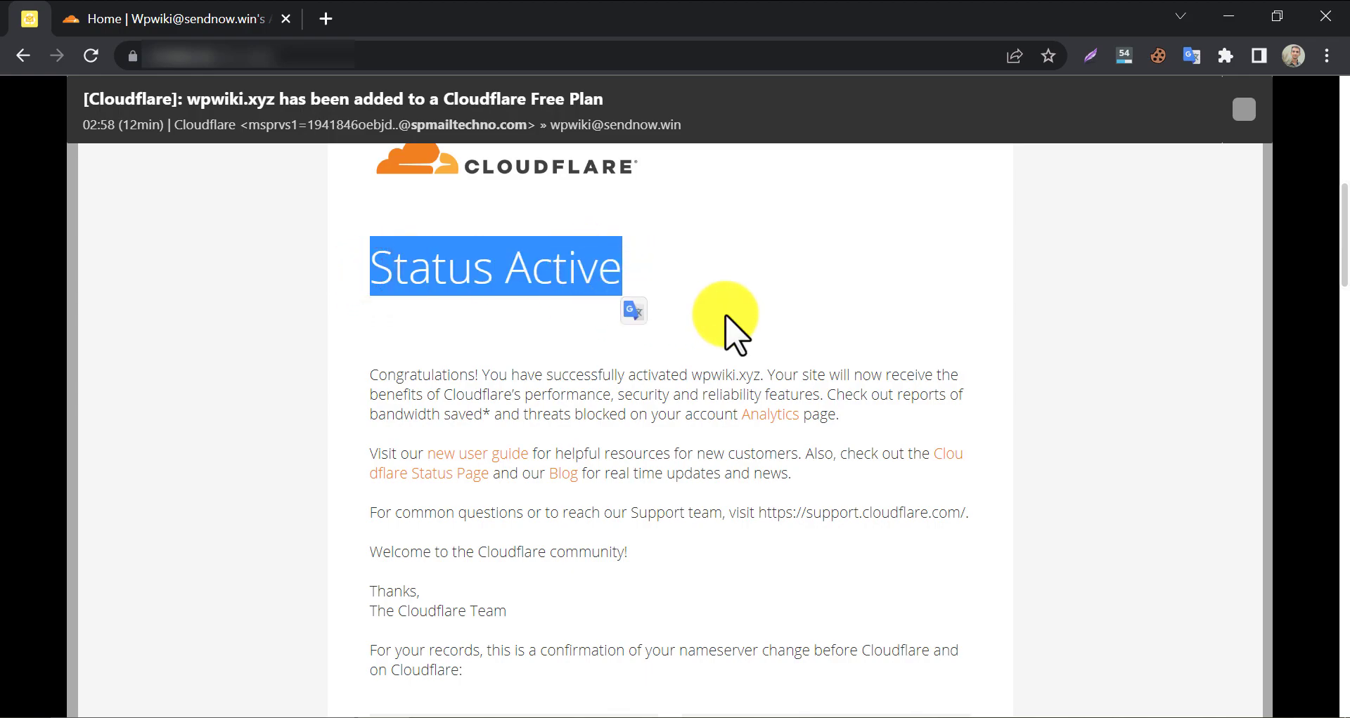
pyautogui.moveTo(691, 374); pyautogui.dragTo(752, 377)
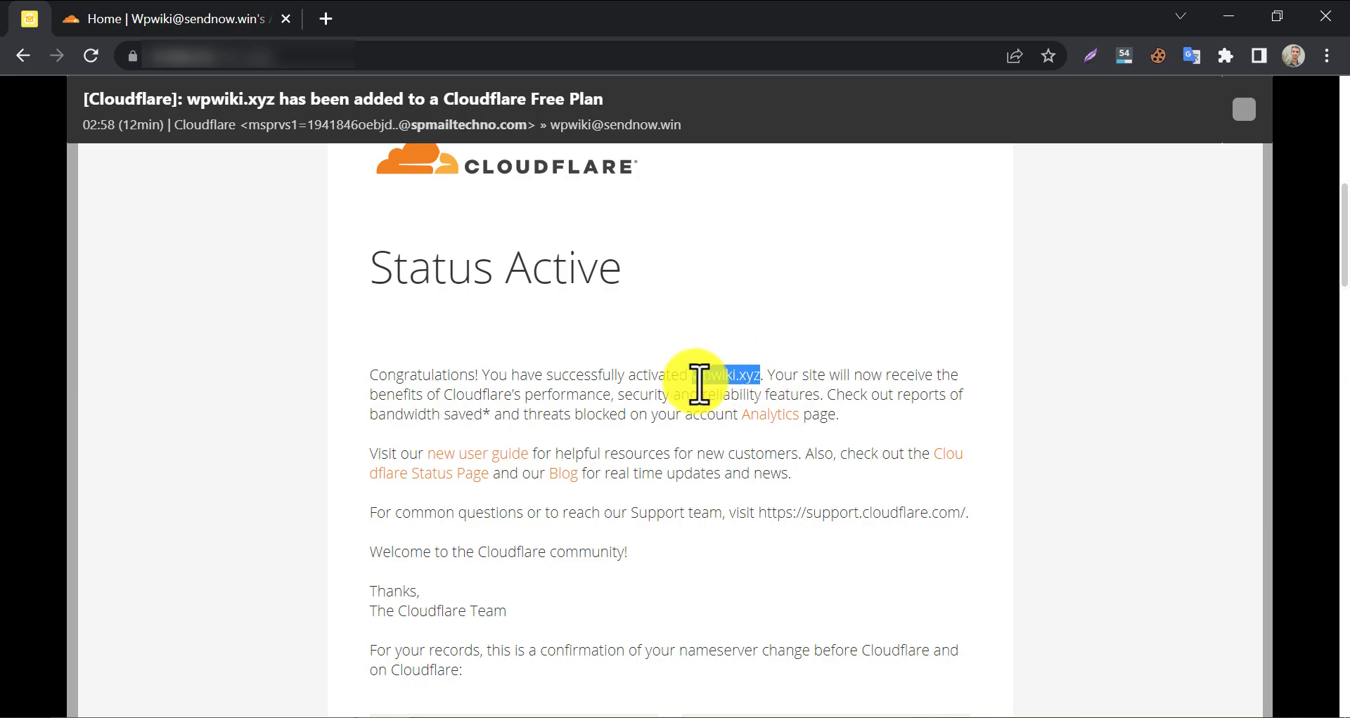
pyautogui.scroll(-5, 344, 422)
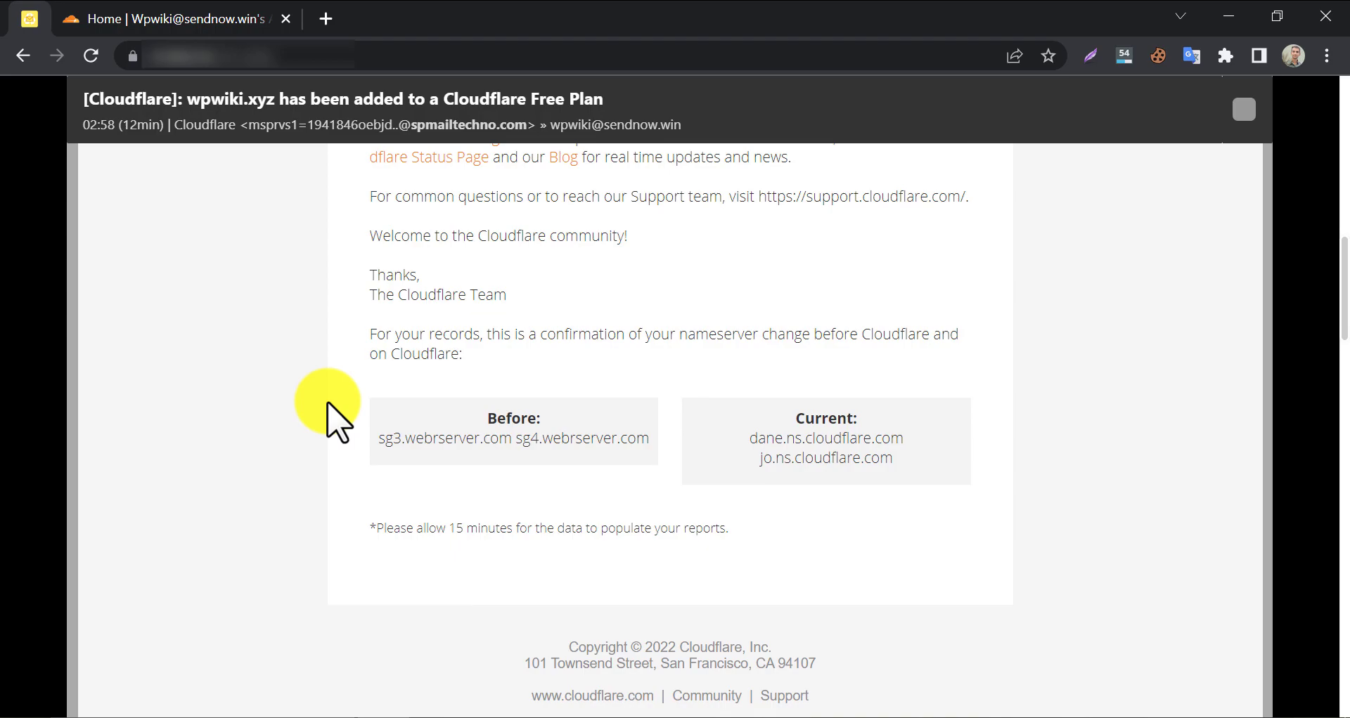
pyautogui.scroll(6, 317, 400)
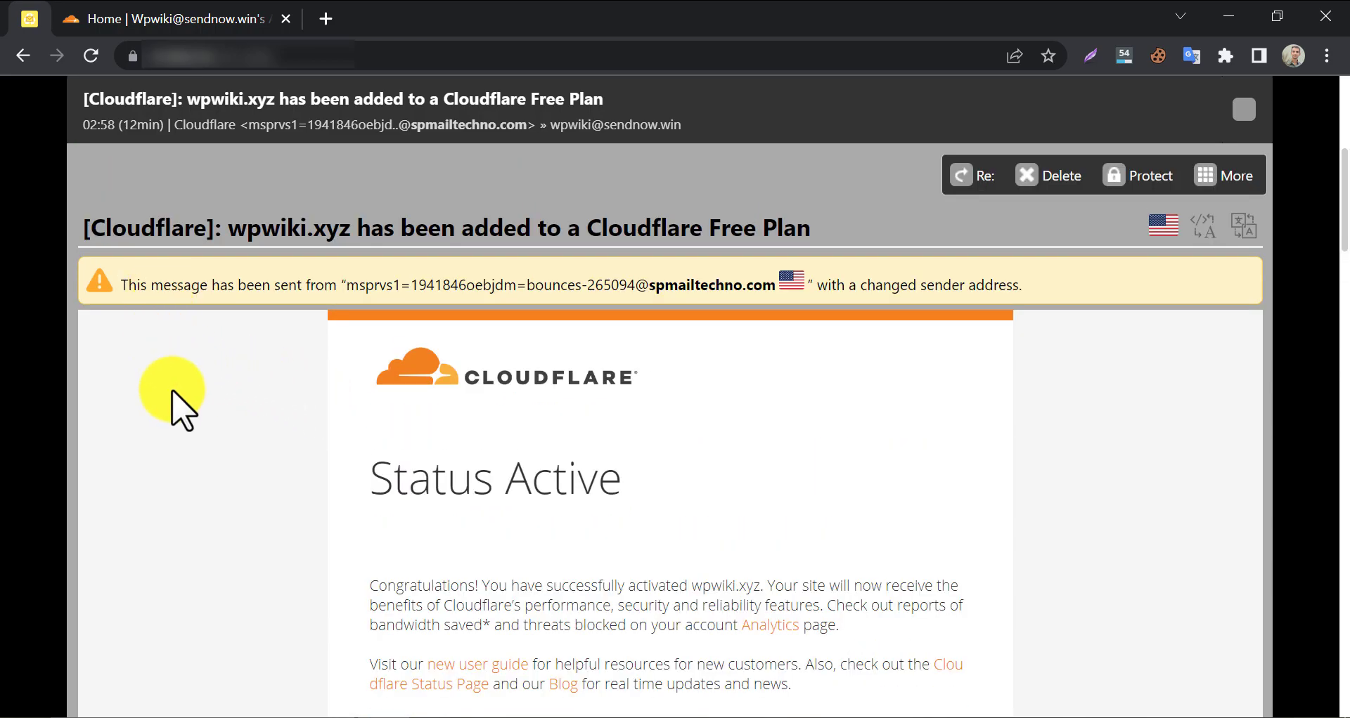
pyautogui.scroll(-1, 172, 411)
pyautogui.click(176, 19)
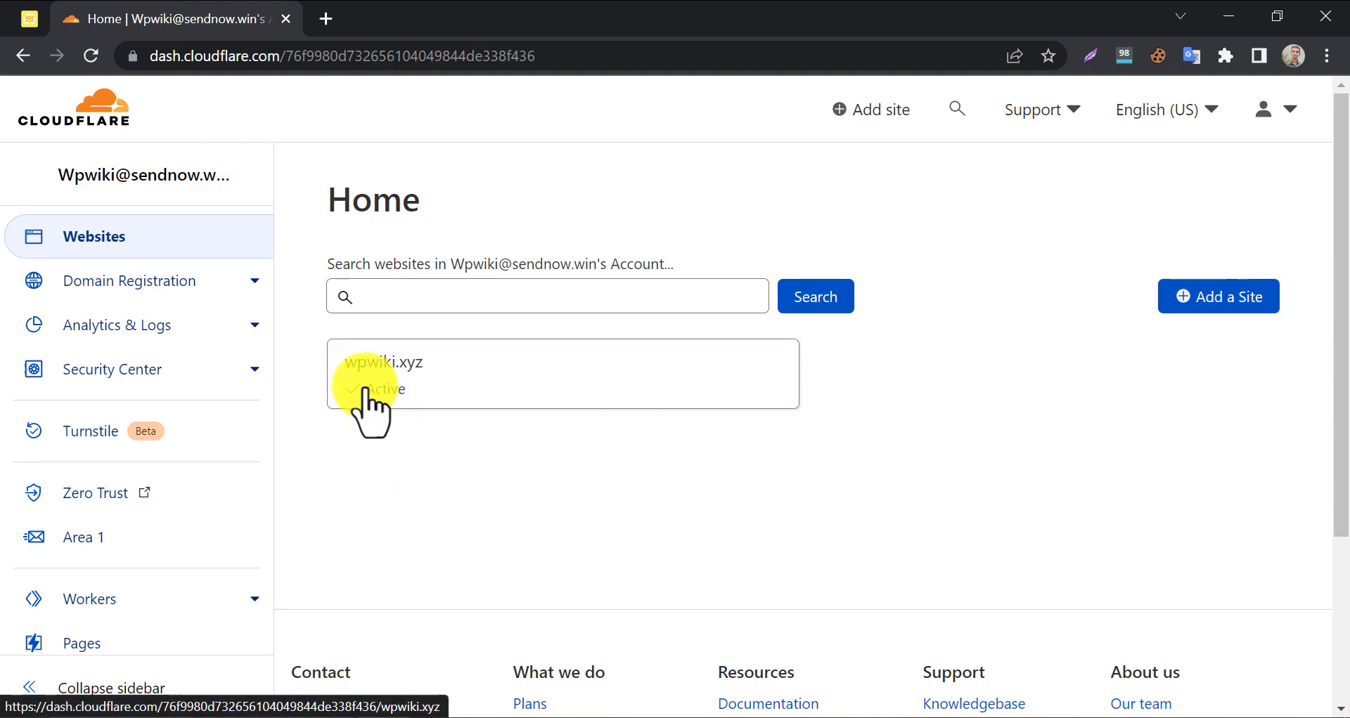
# - Load wpwiki.xyz in a new tab and confirm its connection is now secure
pyautogui.click(325, 19)
pyautogui.write('wpwiki.xyz')
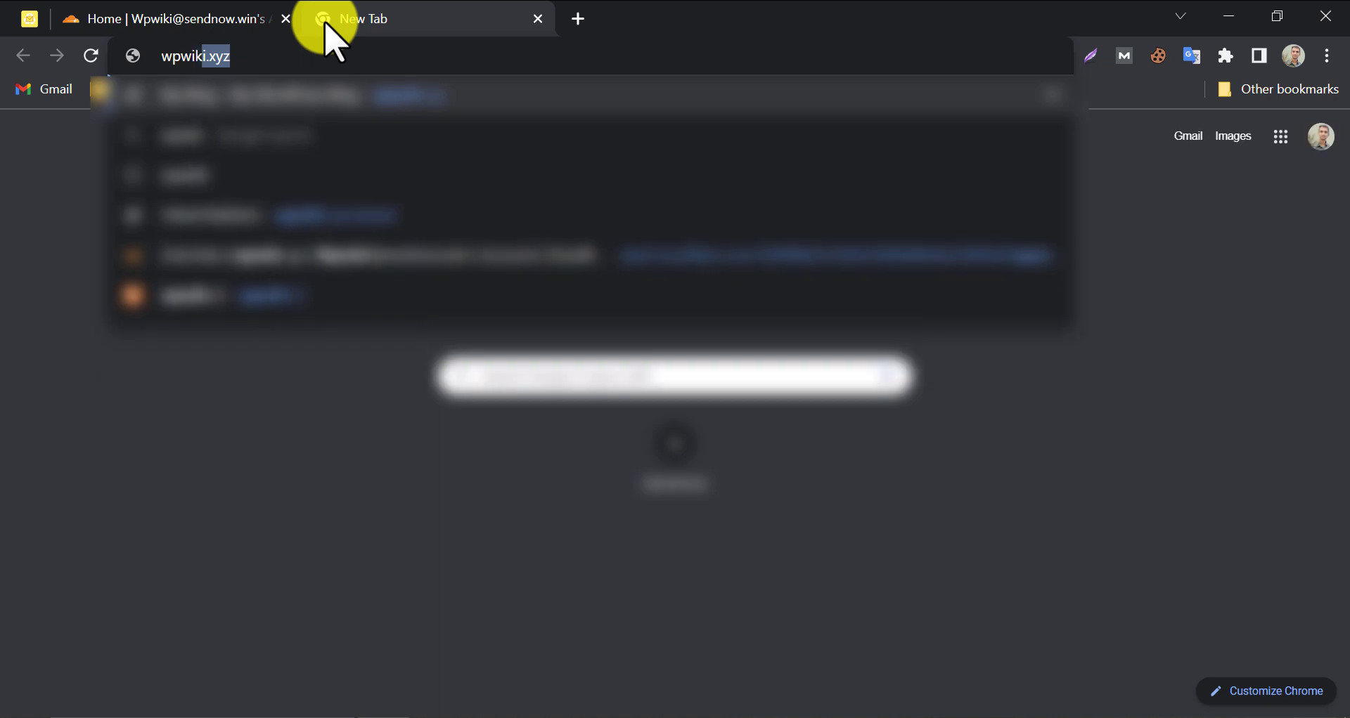
pyautogui.write('i')
pyautogui.press('Return')
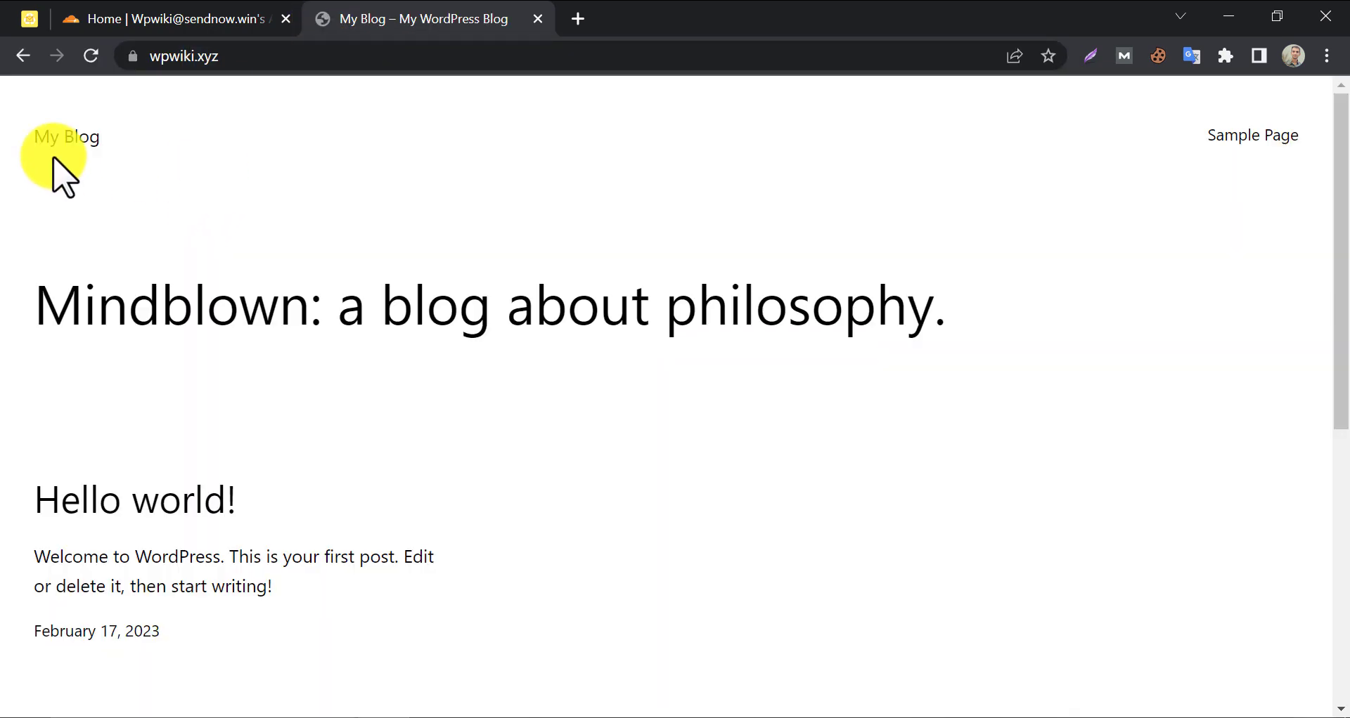
pyautogui.click(131, 58)
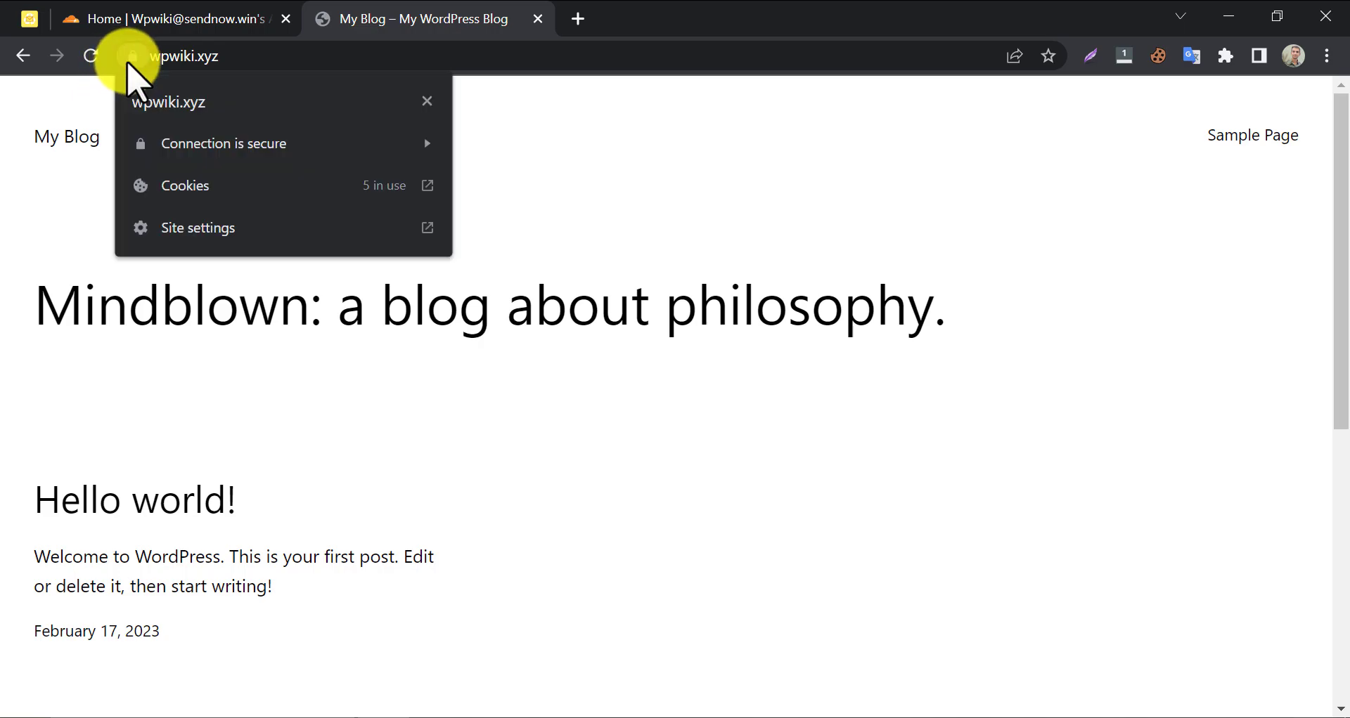
pyautogui.click(130, 62)
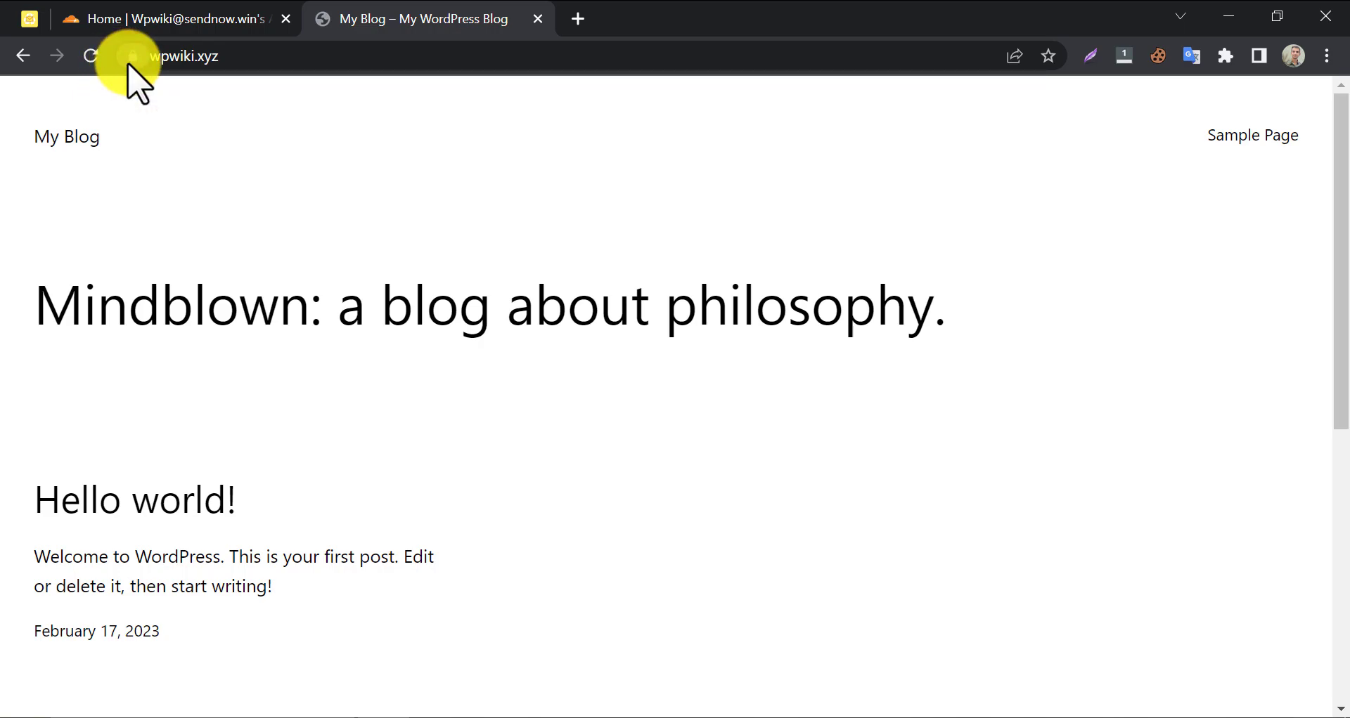
pyautogui.click(175, 27)
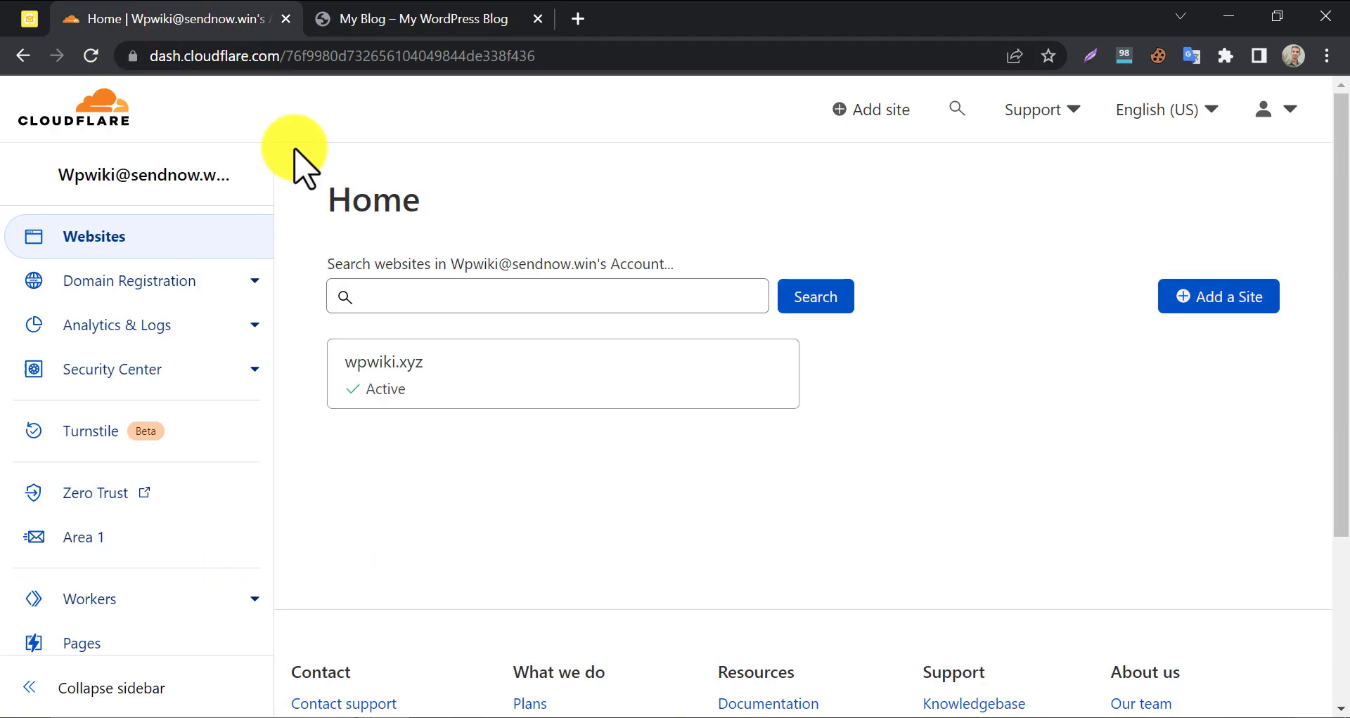
# - Open wpwiki.xyz's site dashboard and review its DNS records
pyautogui.click(334, 353)
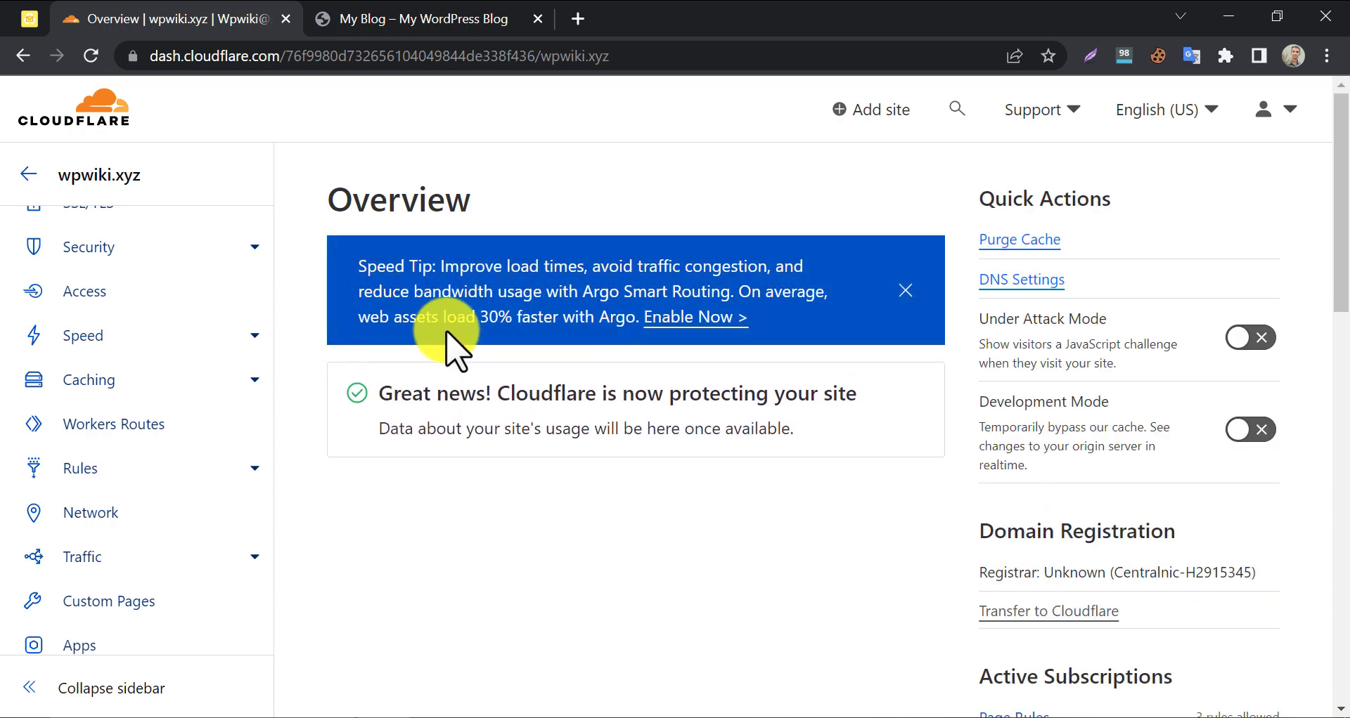
pyautogui.scroll(3, 256, 394)
pyautogui.click(89, 329)
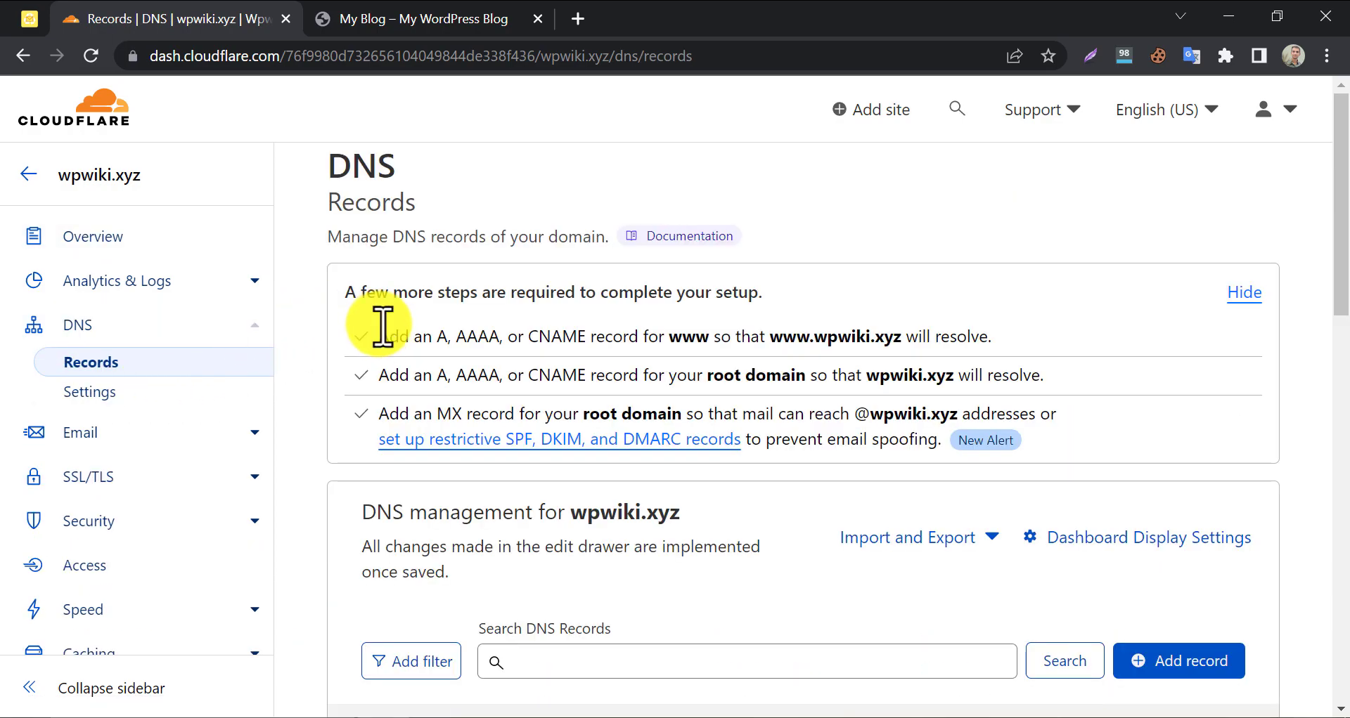
pyautogui.scroll(-5, 331, 392)
pyautogui.scroll(-3, 330, 394)
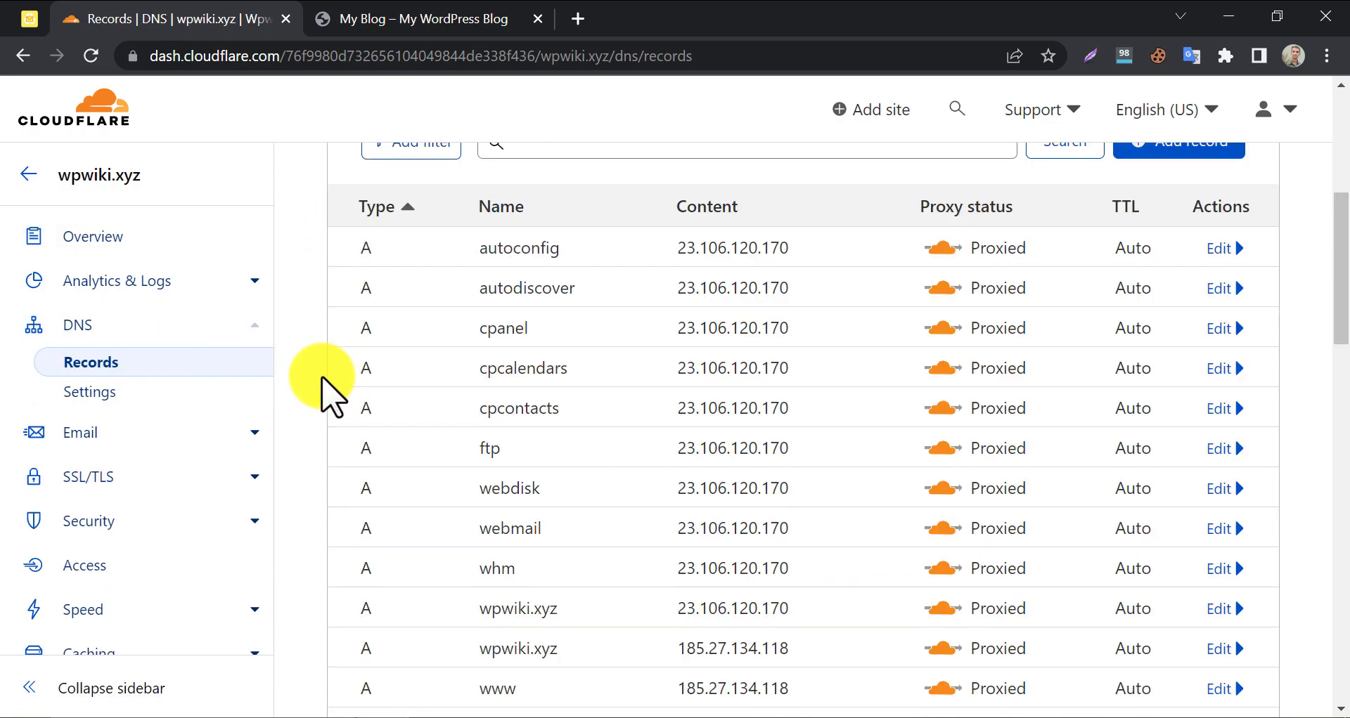
pyautogui.scroll(3, 329, 393)
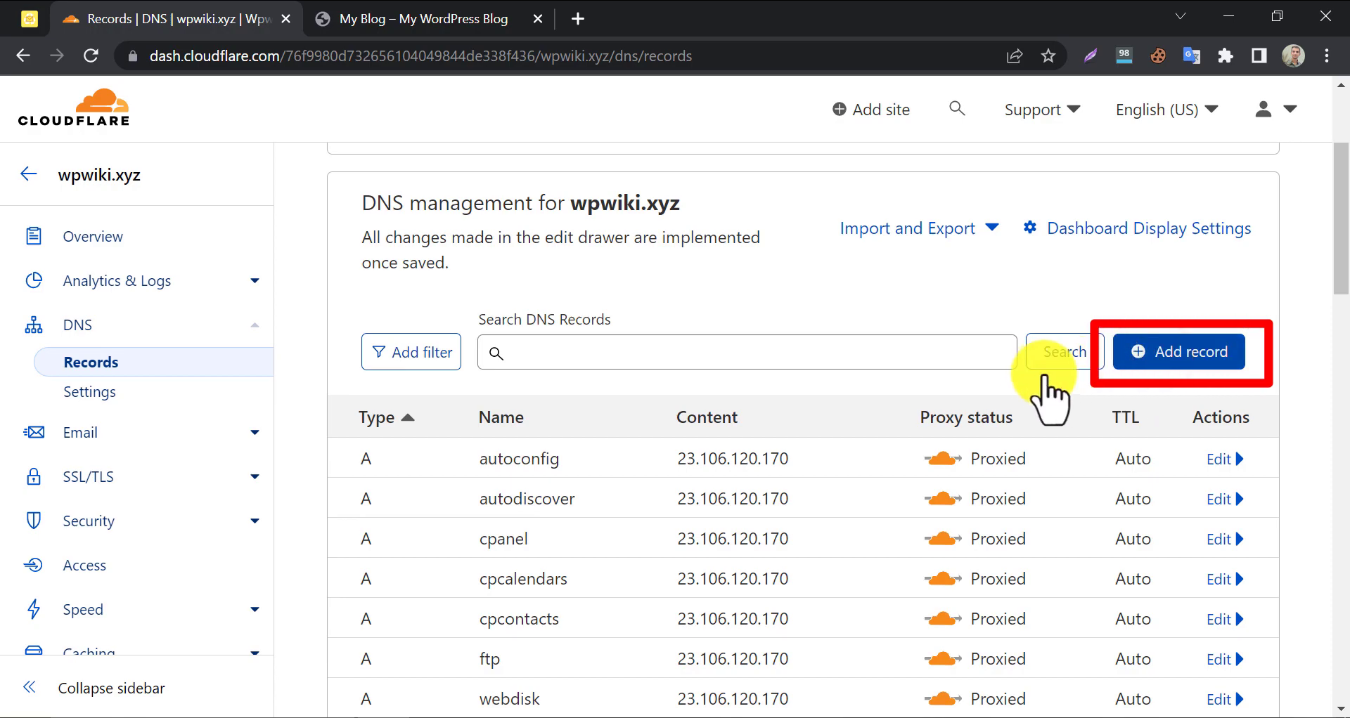
# - Begin an A record entry, then scroll down to the assigned Cloudflare nameservers
pyautogui.click(439, 490)
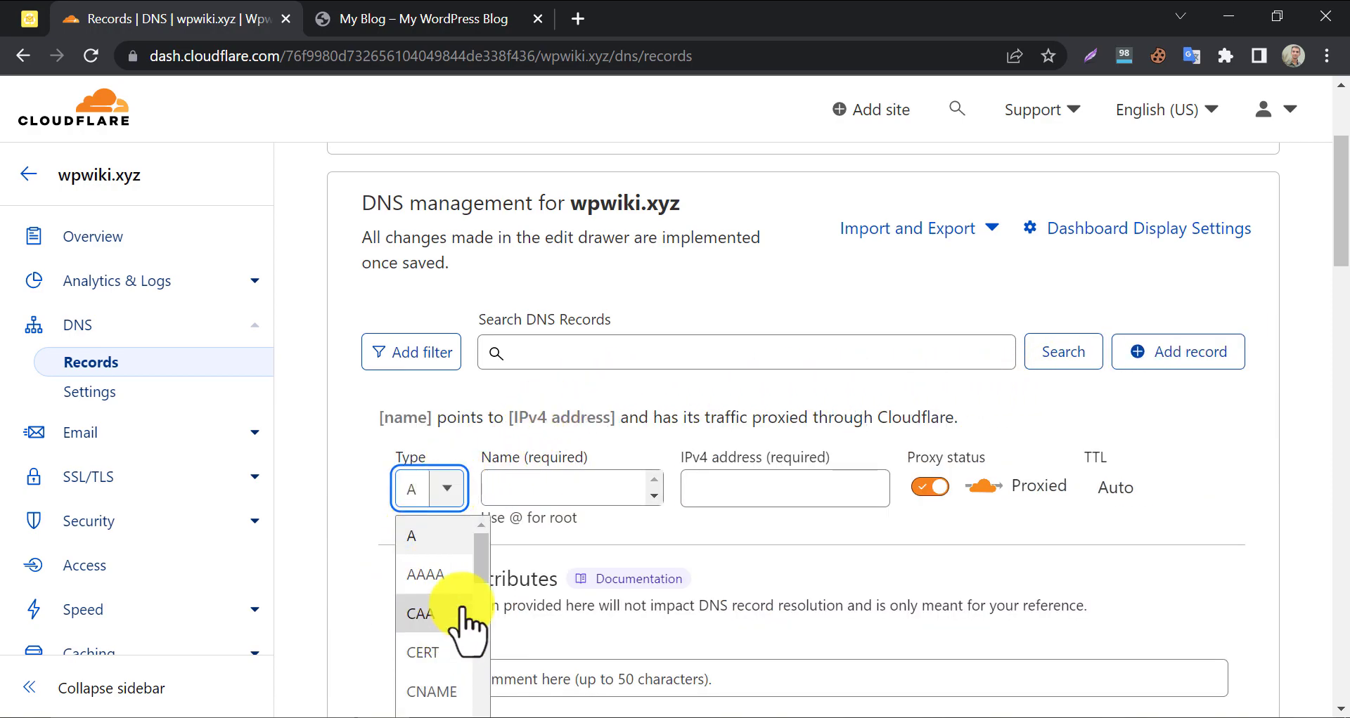
pyautogui.click(587, 496)
pyautogui.click(777, 496)
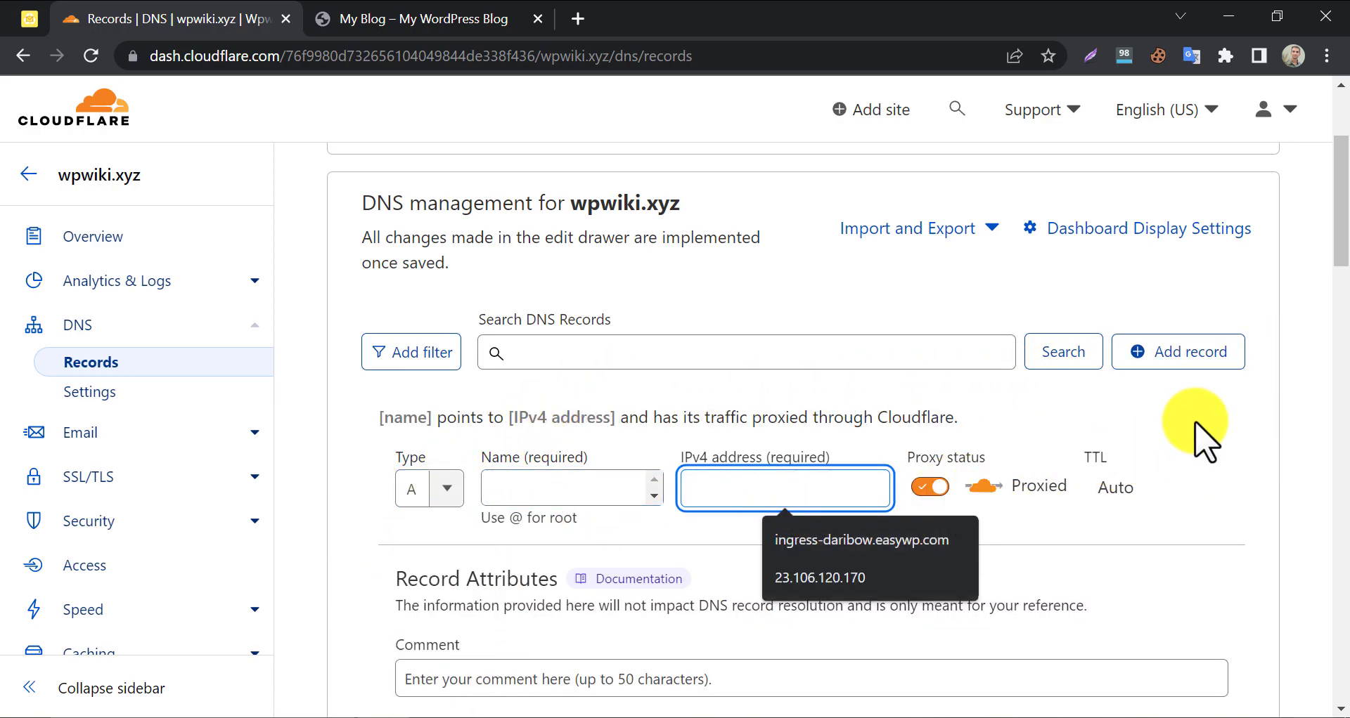
pyautogui.scroll(-1, 934, 467)
pyautogui.scroll(-10, 361, 453)
pyautogui.scroll(-5, 351, 454)
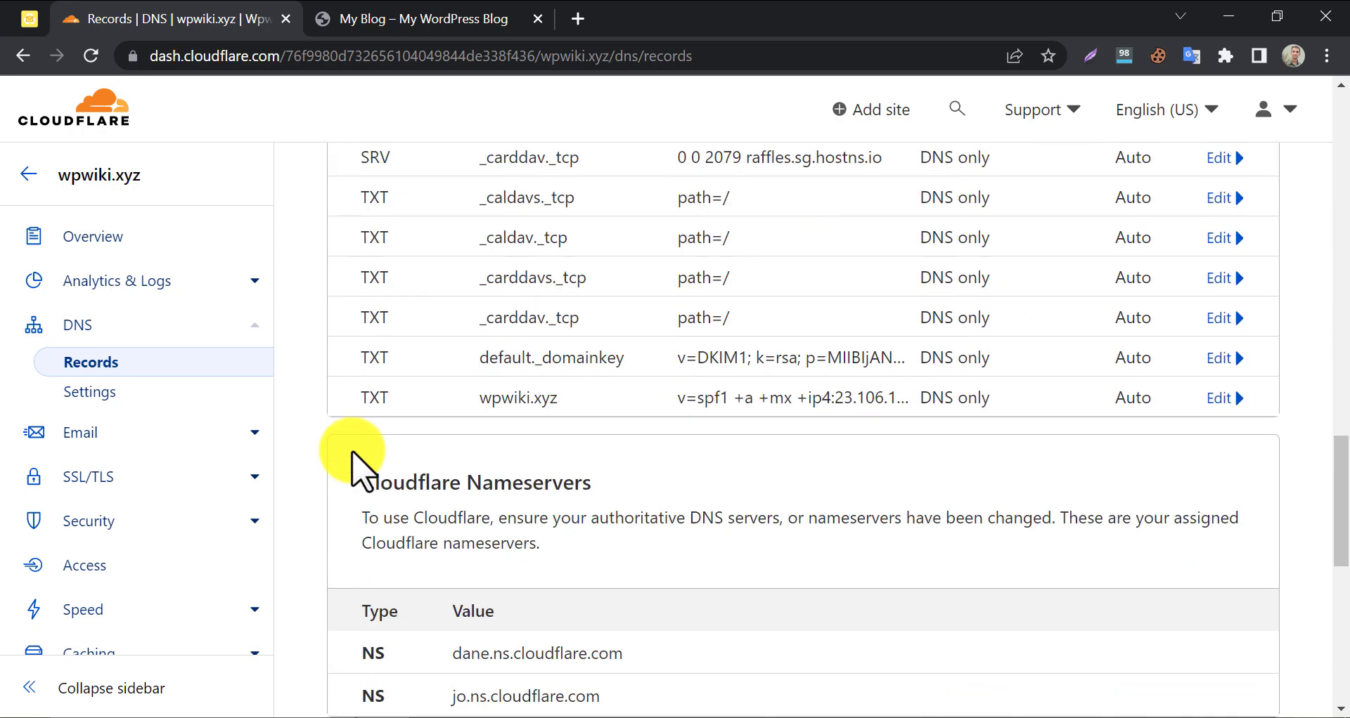
pyautogui.scroll(-2, 229, 450)
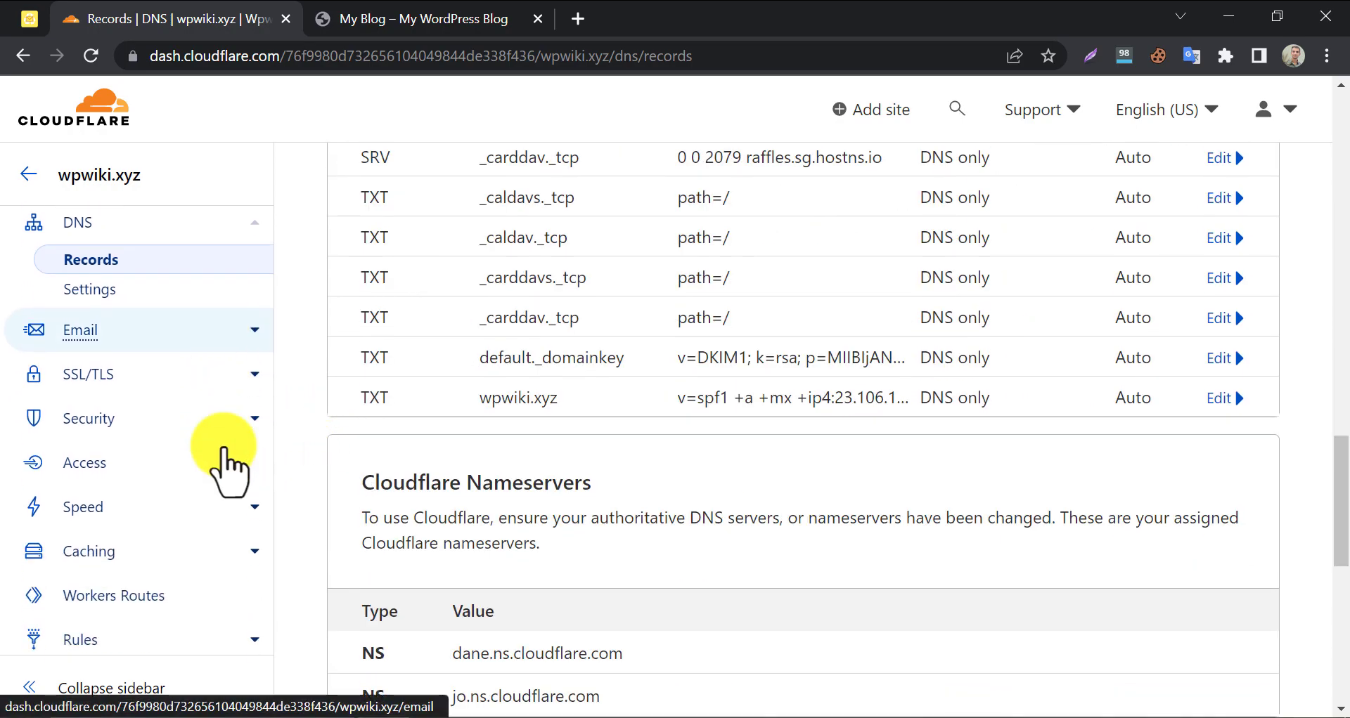
# - View the SSL/TLS overview showing Flexible encryption and 24-hour TLS traffic
pyautogui.click(252, 373)
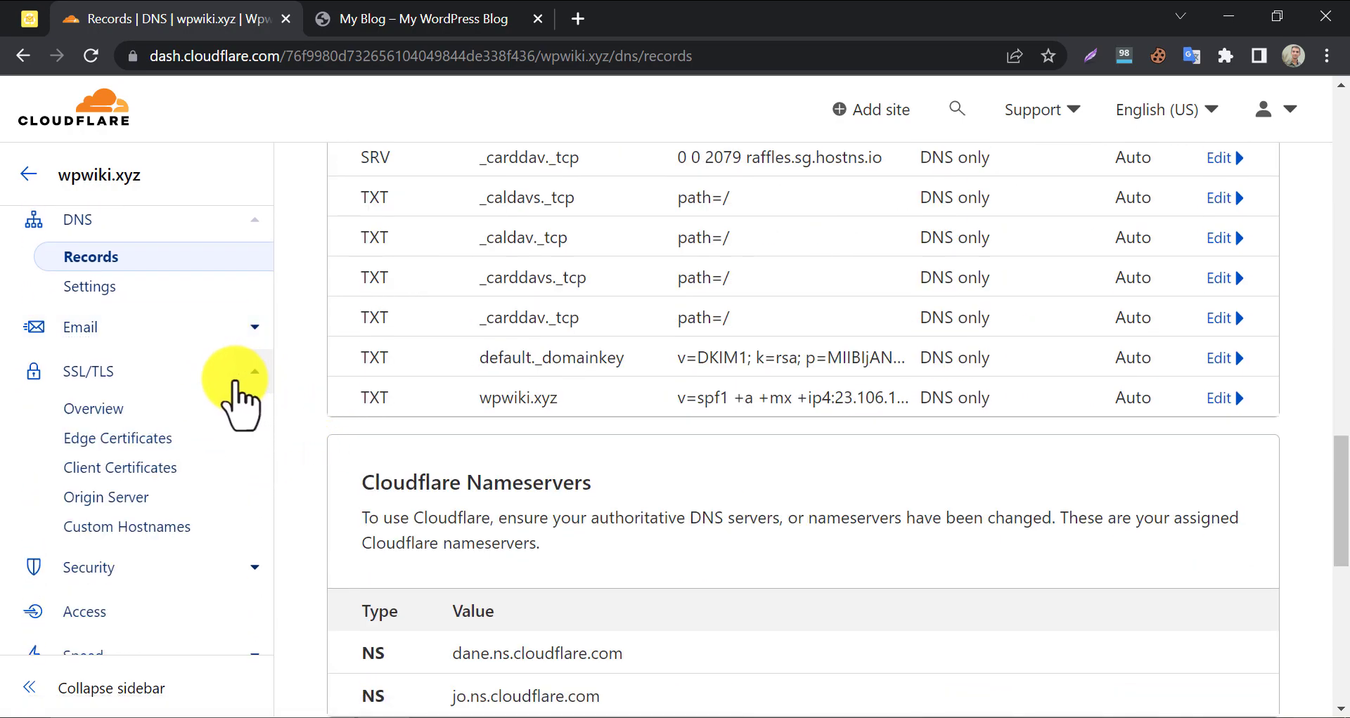
pyautogui.click(104, 420)
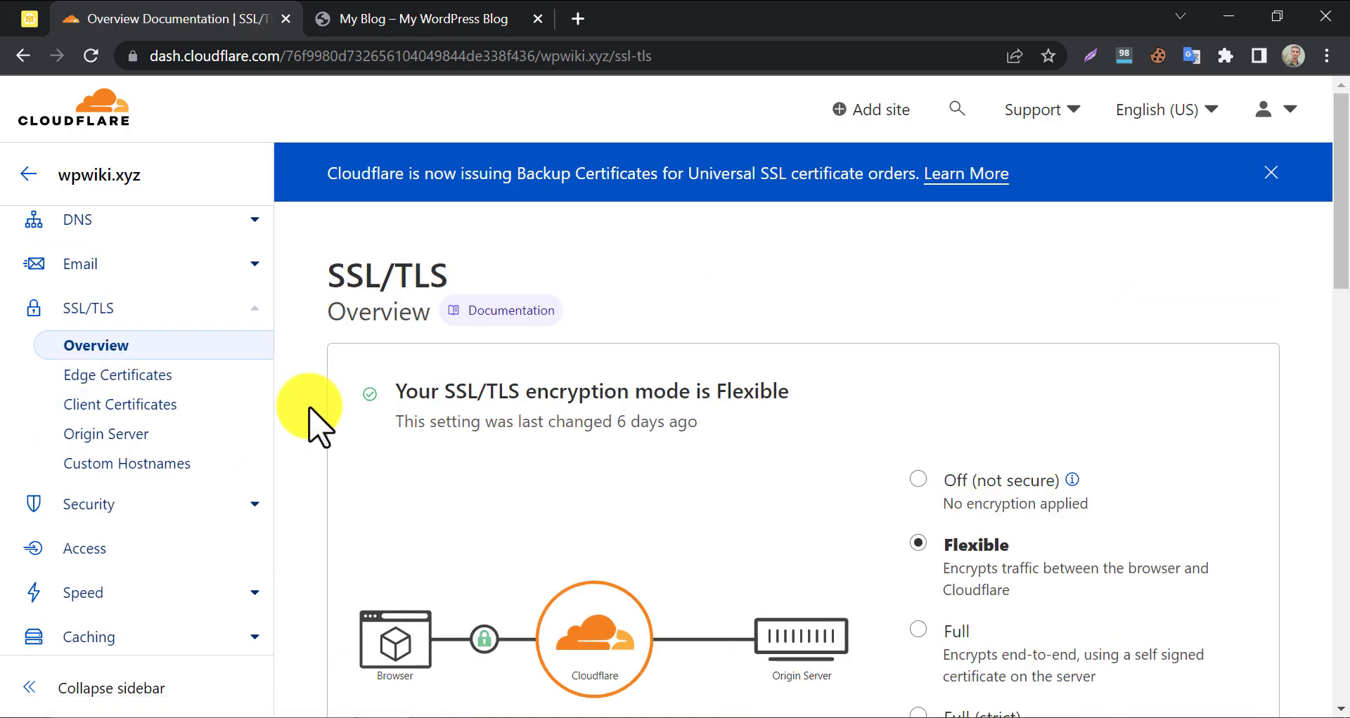
pyautogui.scroll(-2, 313, 425)
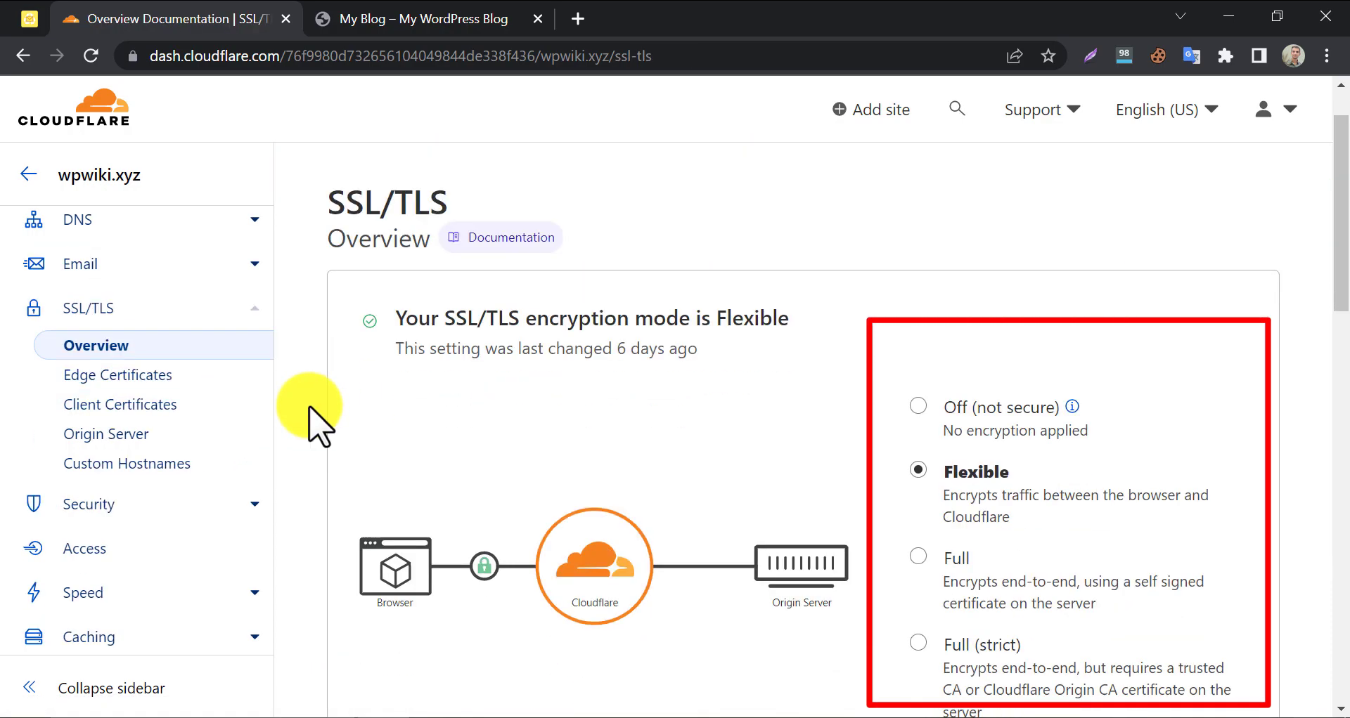
pyautogui.scroll(-7, 313, 425)
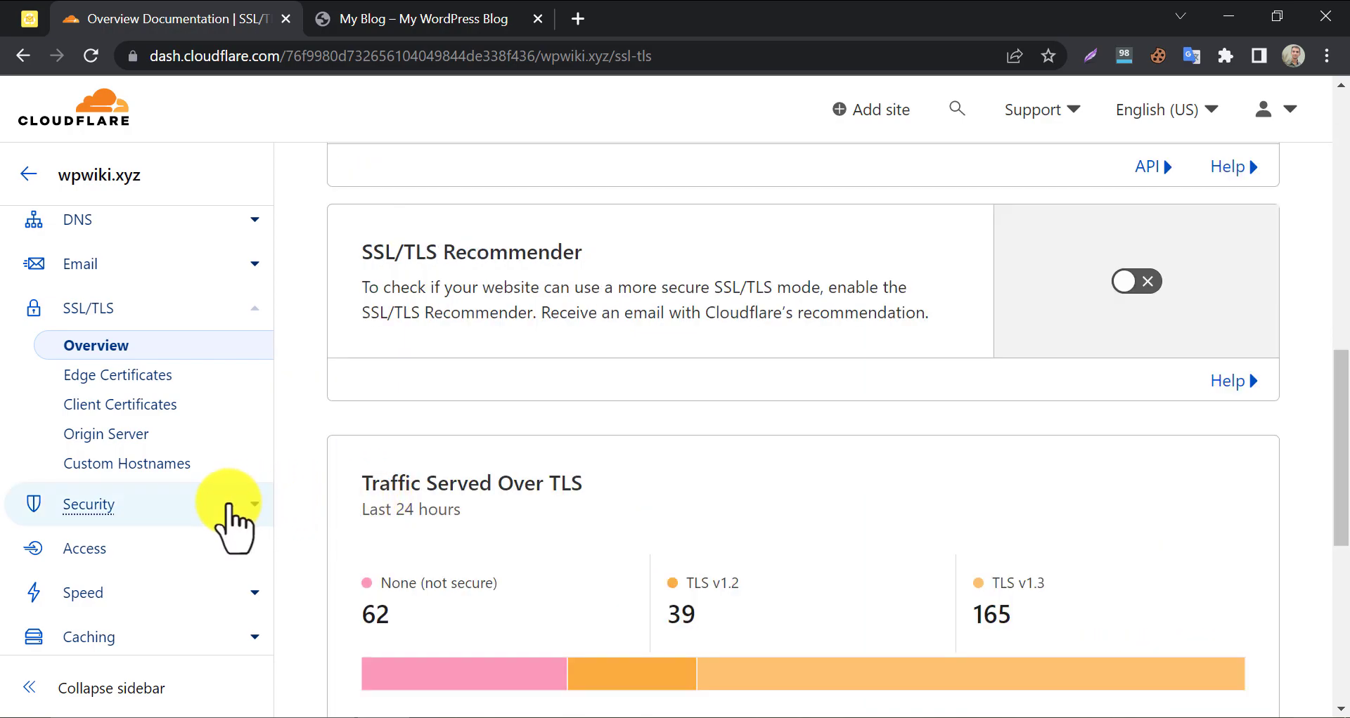
pyautogui.scroll(-2, 236, 492)
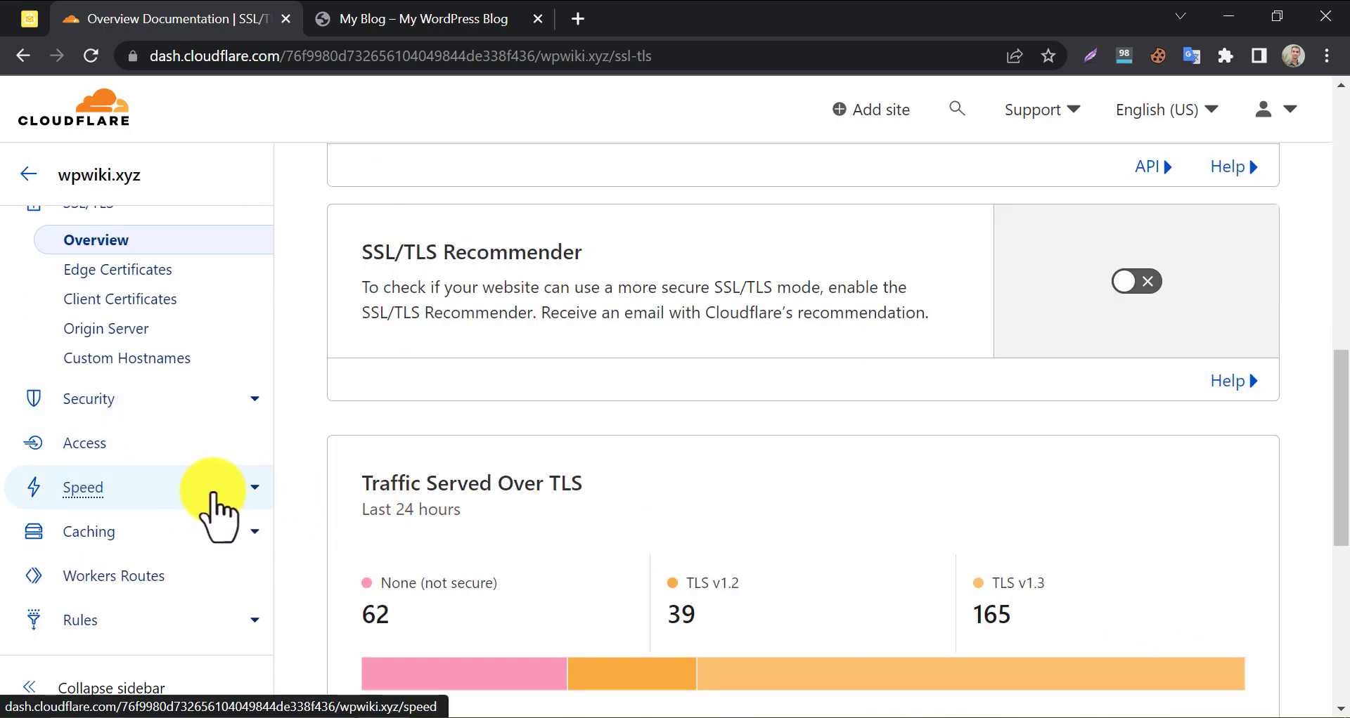
pyautogui.click(253, 489)
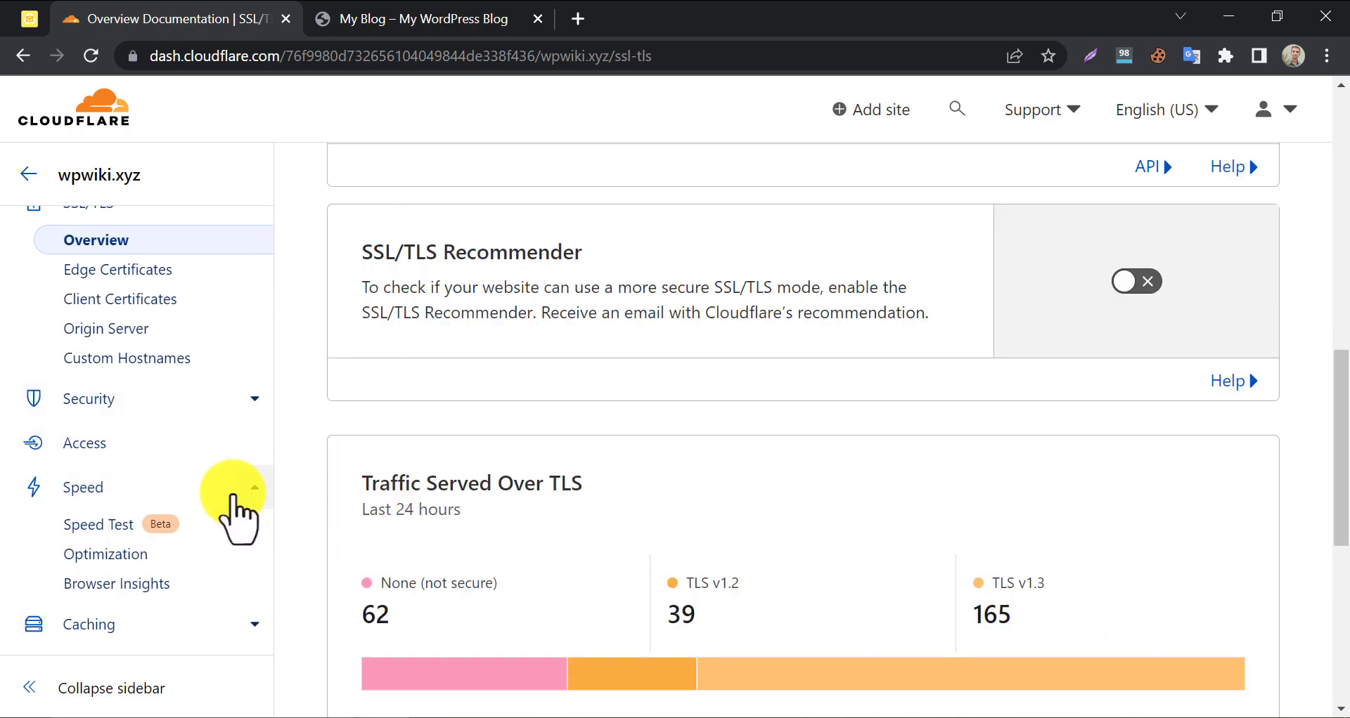
# - Enable Auto Minify for JavaScript, CSS and HTML in Speed optimization
pyautogui.click(104, 562)
pyautogui.scroll(-4, 980, 519)
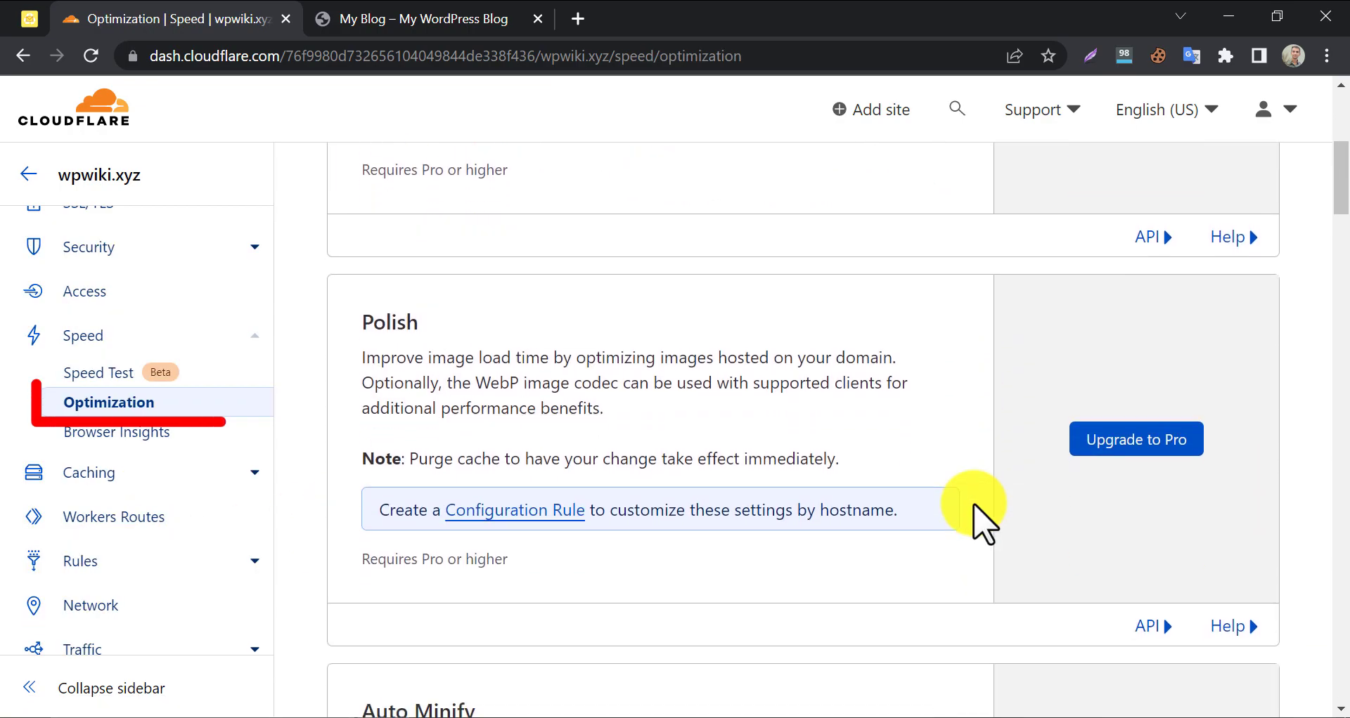
pyautogui.scroll(-4, 980, 519)
pyautogui.scroll(-1, 982, 520)
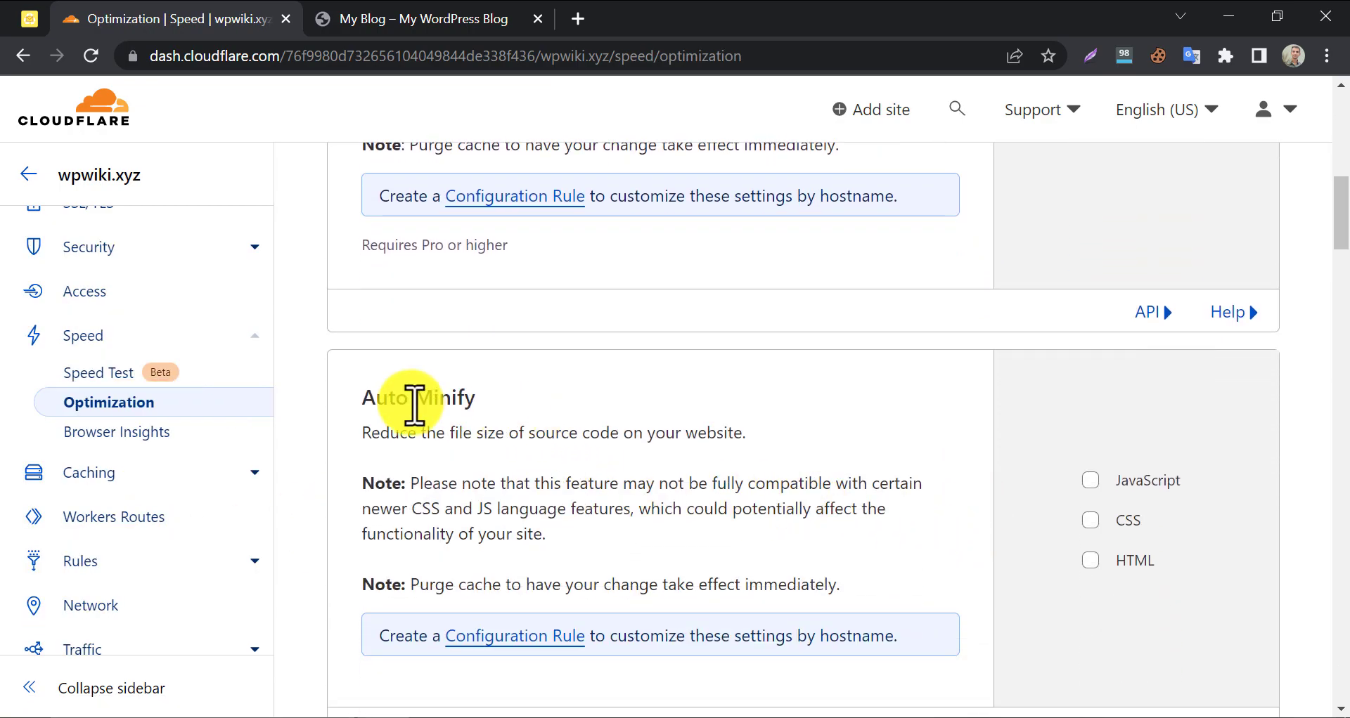
pyautogui.scroll(-2, 975, 385)
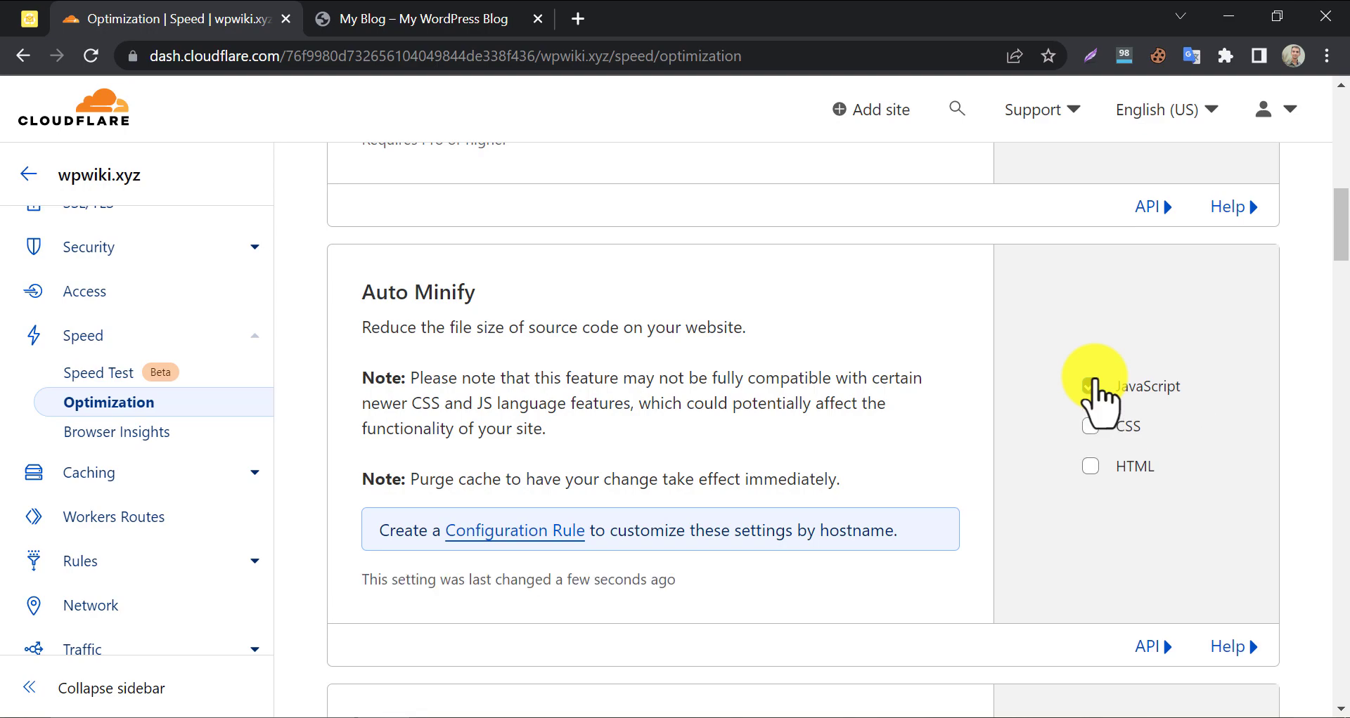
pyautogui.click(1090, 466)
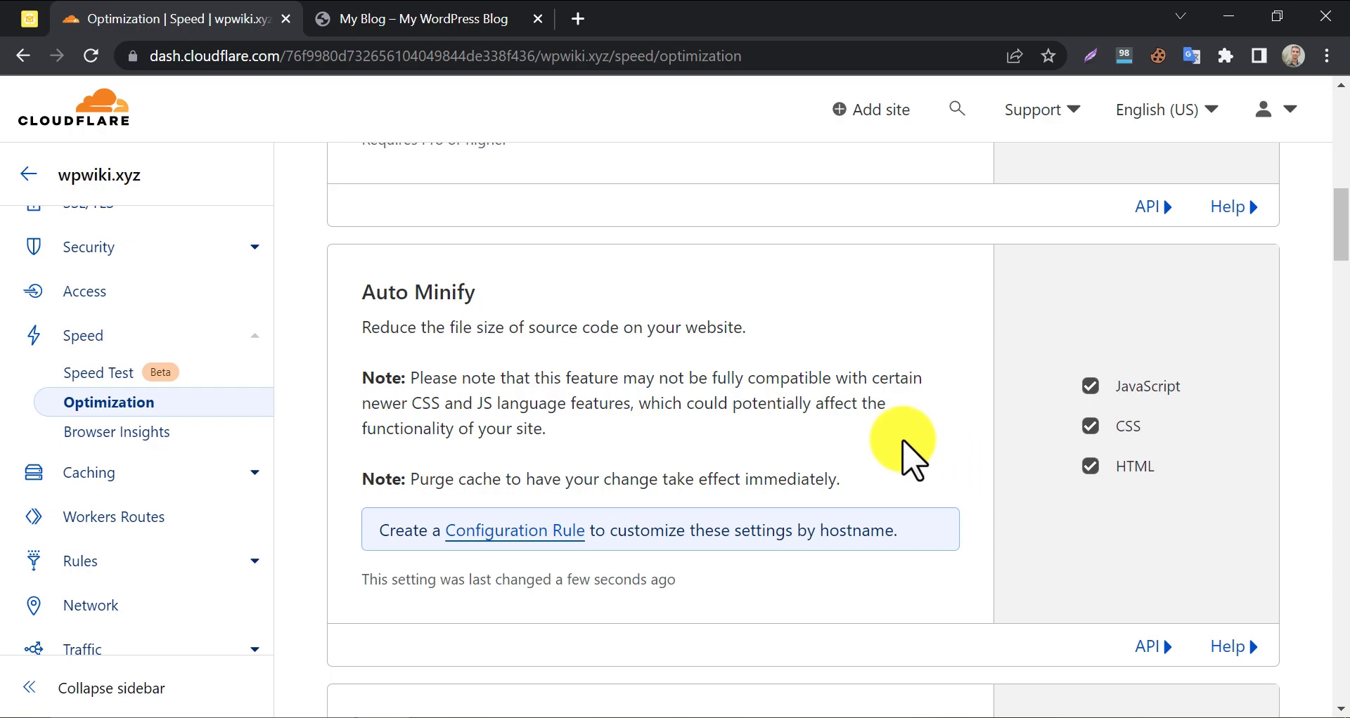
# - Switch on Rocket Loader for wpwiki.xyz
pyautogui.scroll(-5, 905, 444)
pyautogui.scroll(-4, 906, 443)
pyautogui.scroll(-1, 905, 443)
pyautogui.scroll(-2, 906, 443)
pyautogui.scroll(-4, 905, 443)
pyautogui.scroll(-4, 905, 442)
pyautogui.scroll(-1, 906, 443)
pyautogui.scroll(-5, 906, 443)
pyautogui.scroll(-4, 905, 443)
pyautogui.scroll(-3, 905, 443)
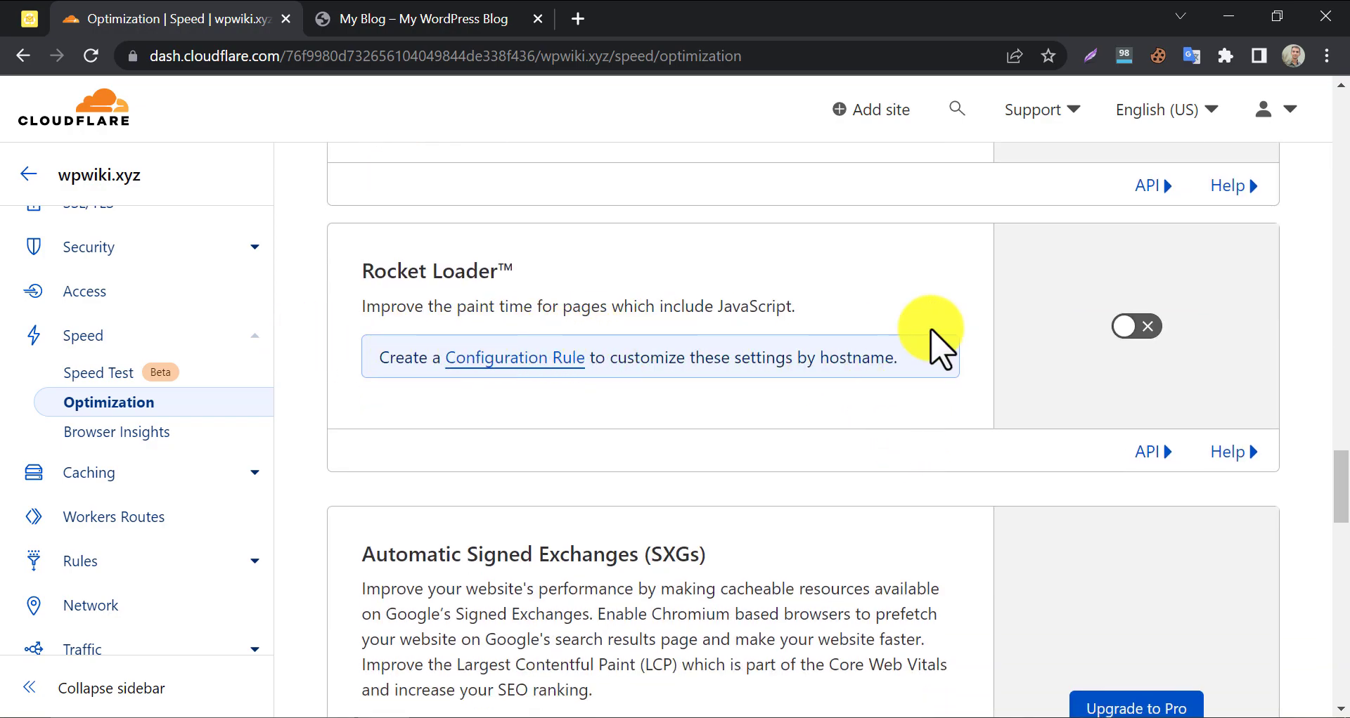
pyautogui.click(1141, 327)
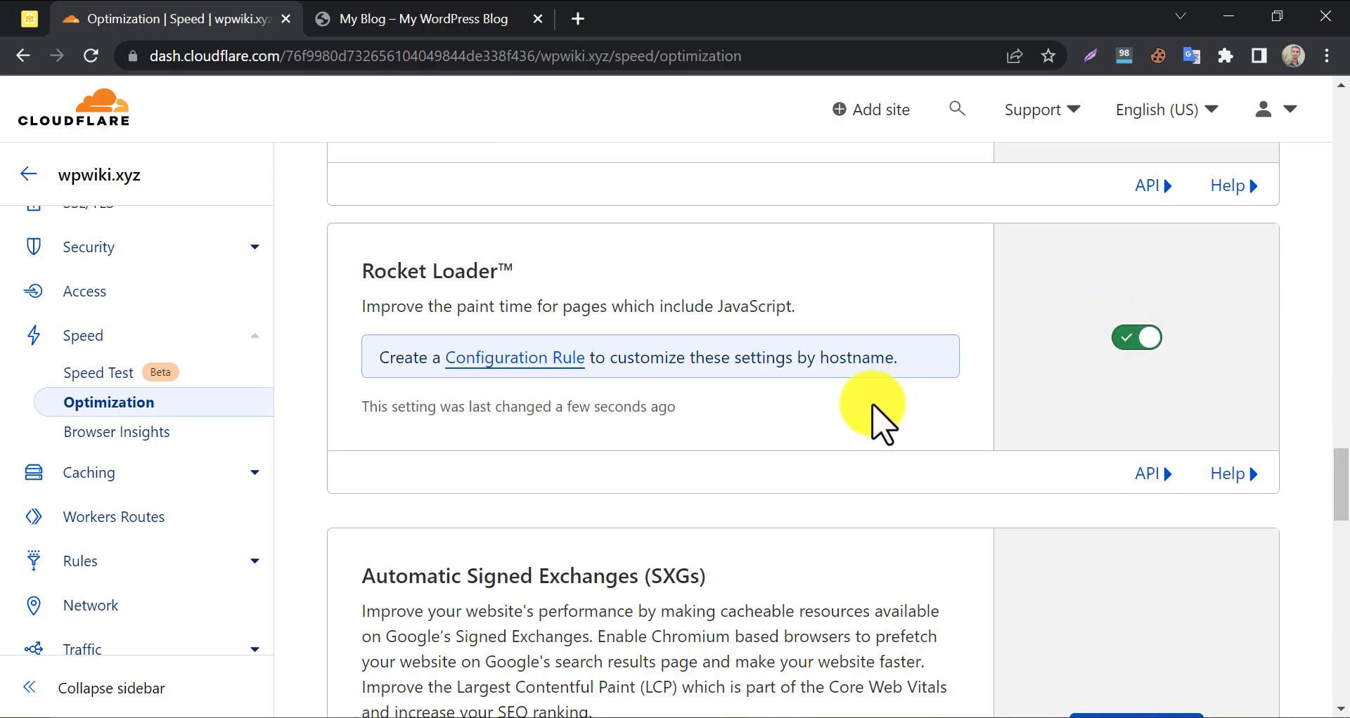
pyautogui.scroll(-5, 871, 415)
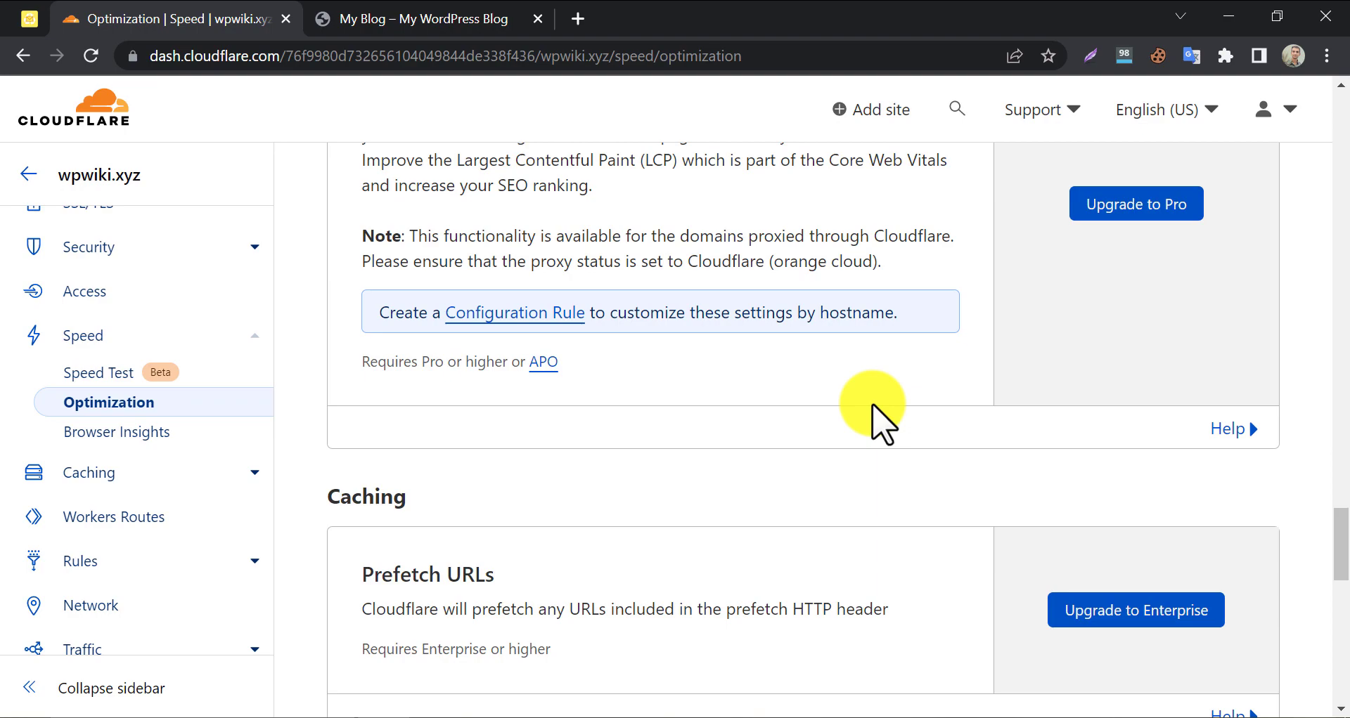